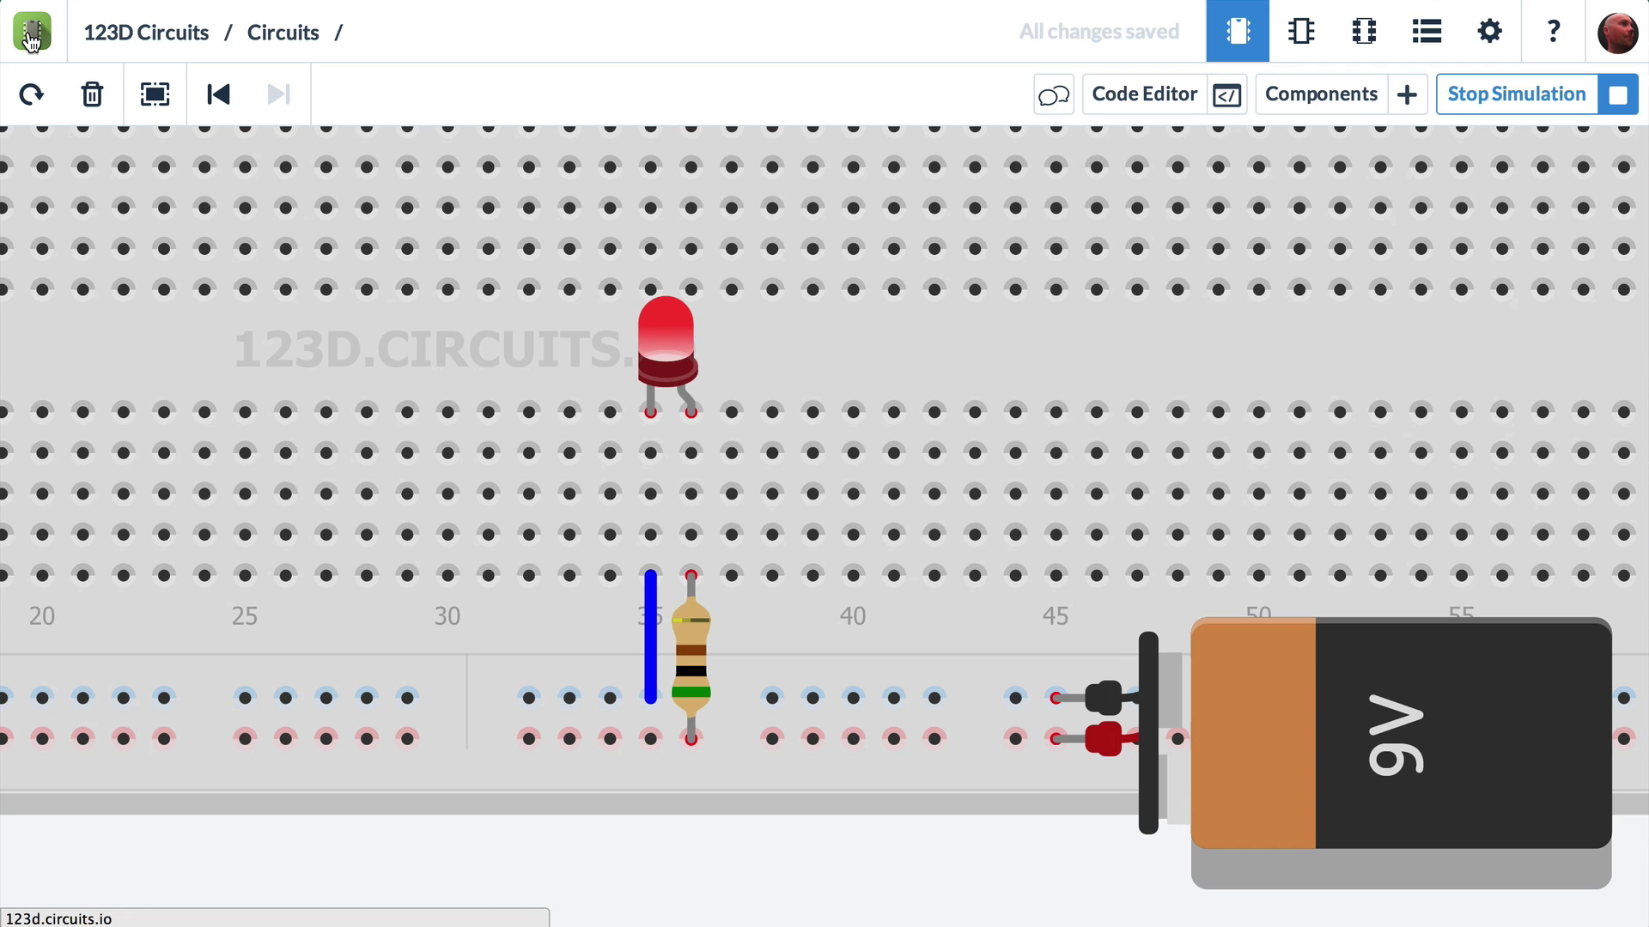
Step: Return to the home page and create a new breadboard circuit, 'The Unnamed Circuit'
left_click(31, 36)
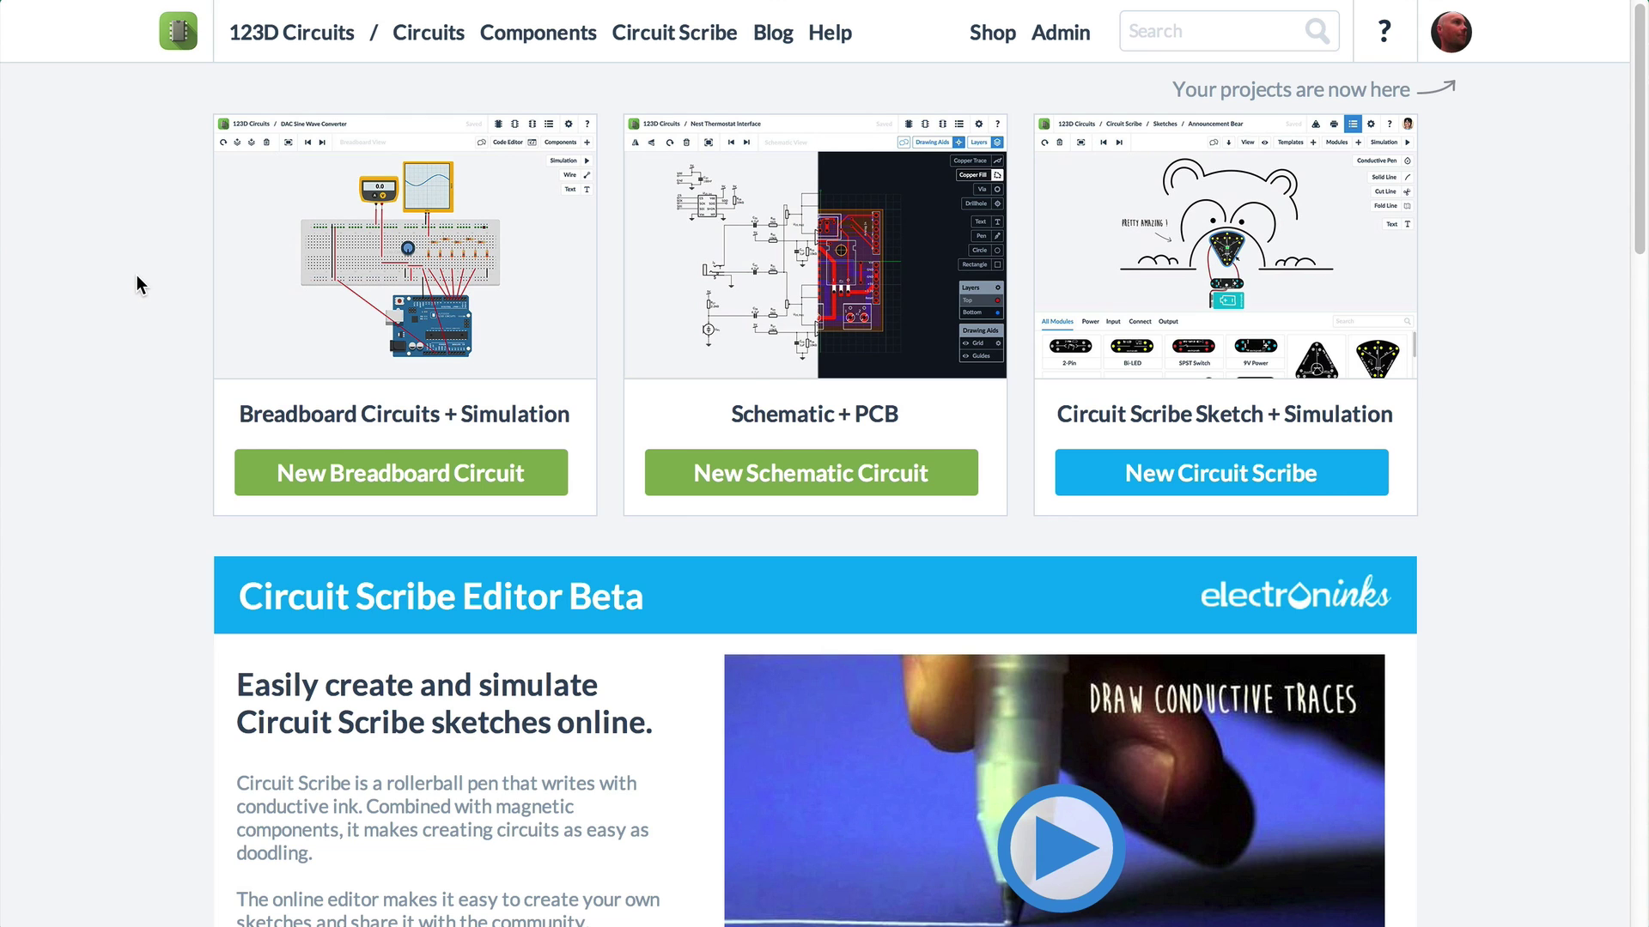
left_click(434, 480)
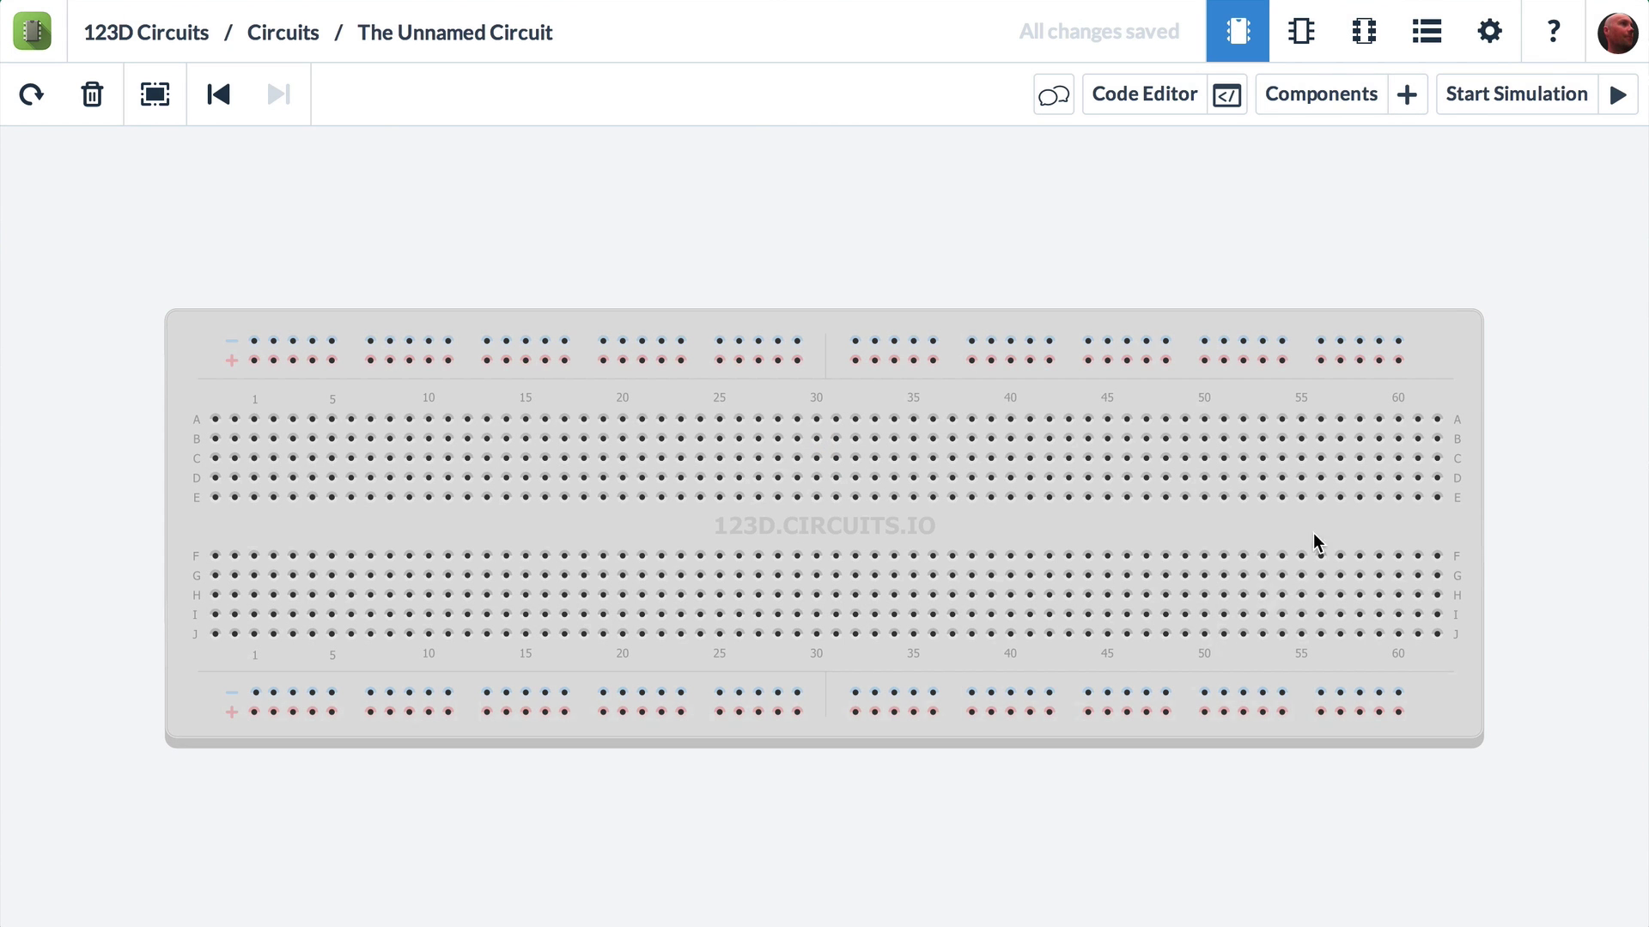
Step: In the circuit settings, replace the name with 'Light an LED with a Battery!'
left_click(1489, 36)
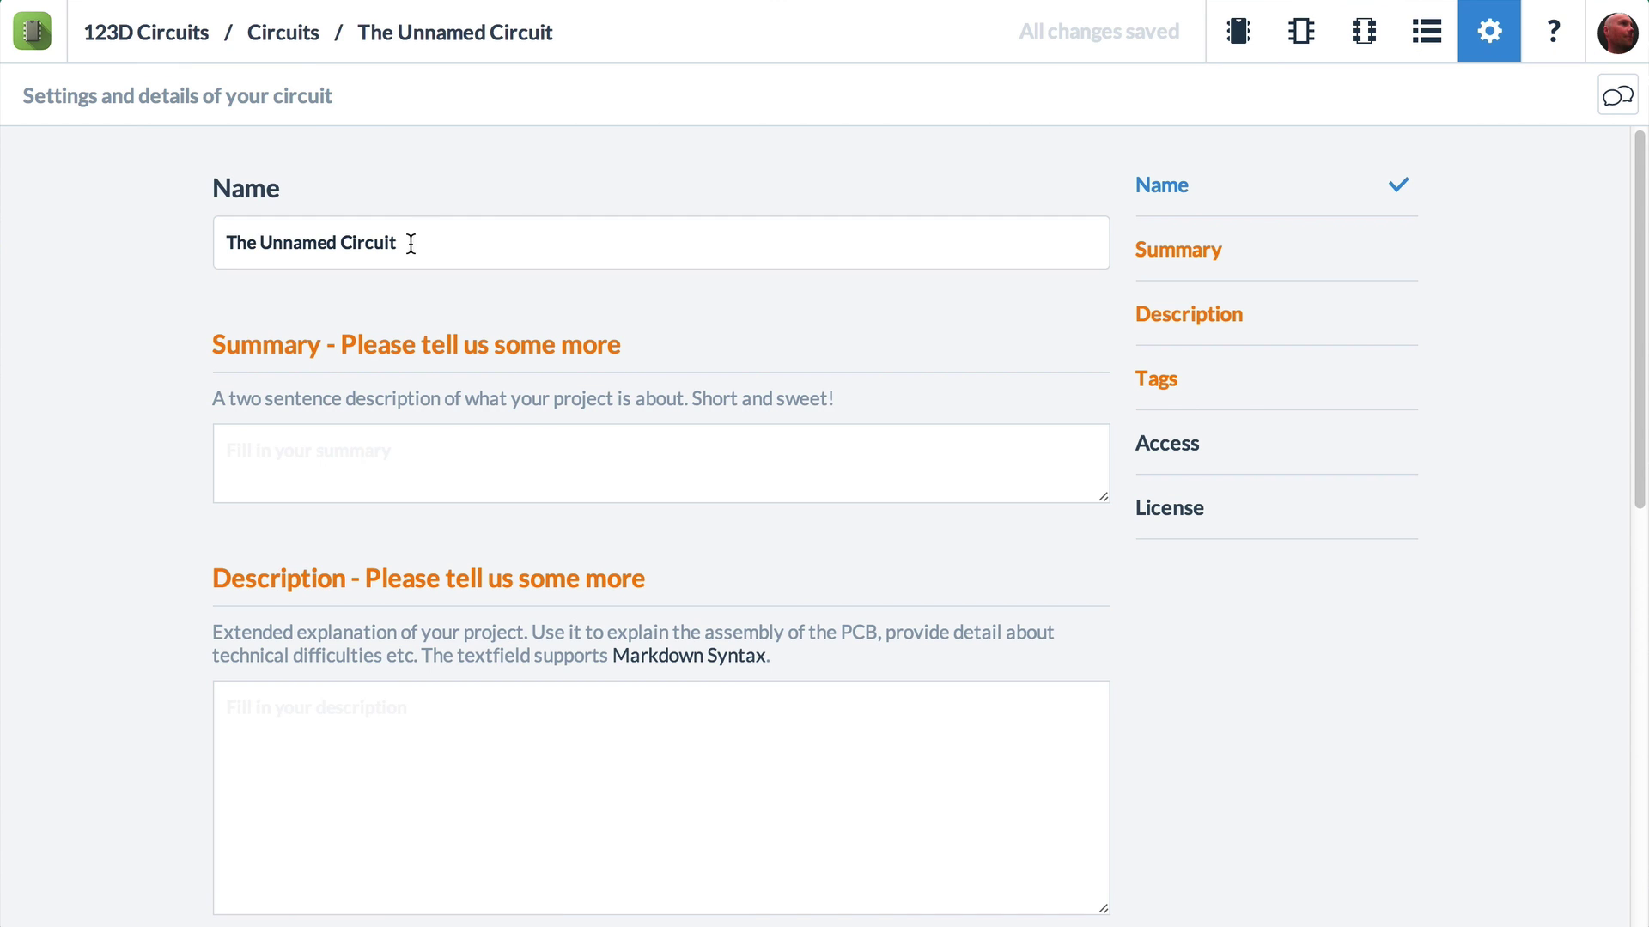
left_click_drag(410, 244, 203, 233)
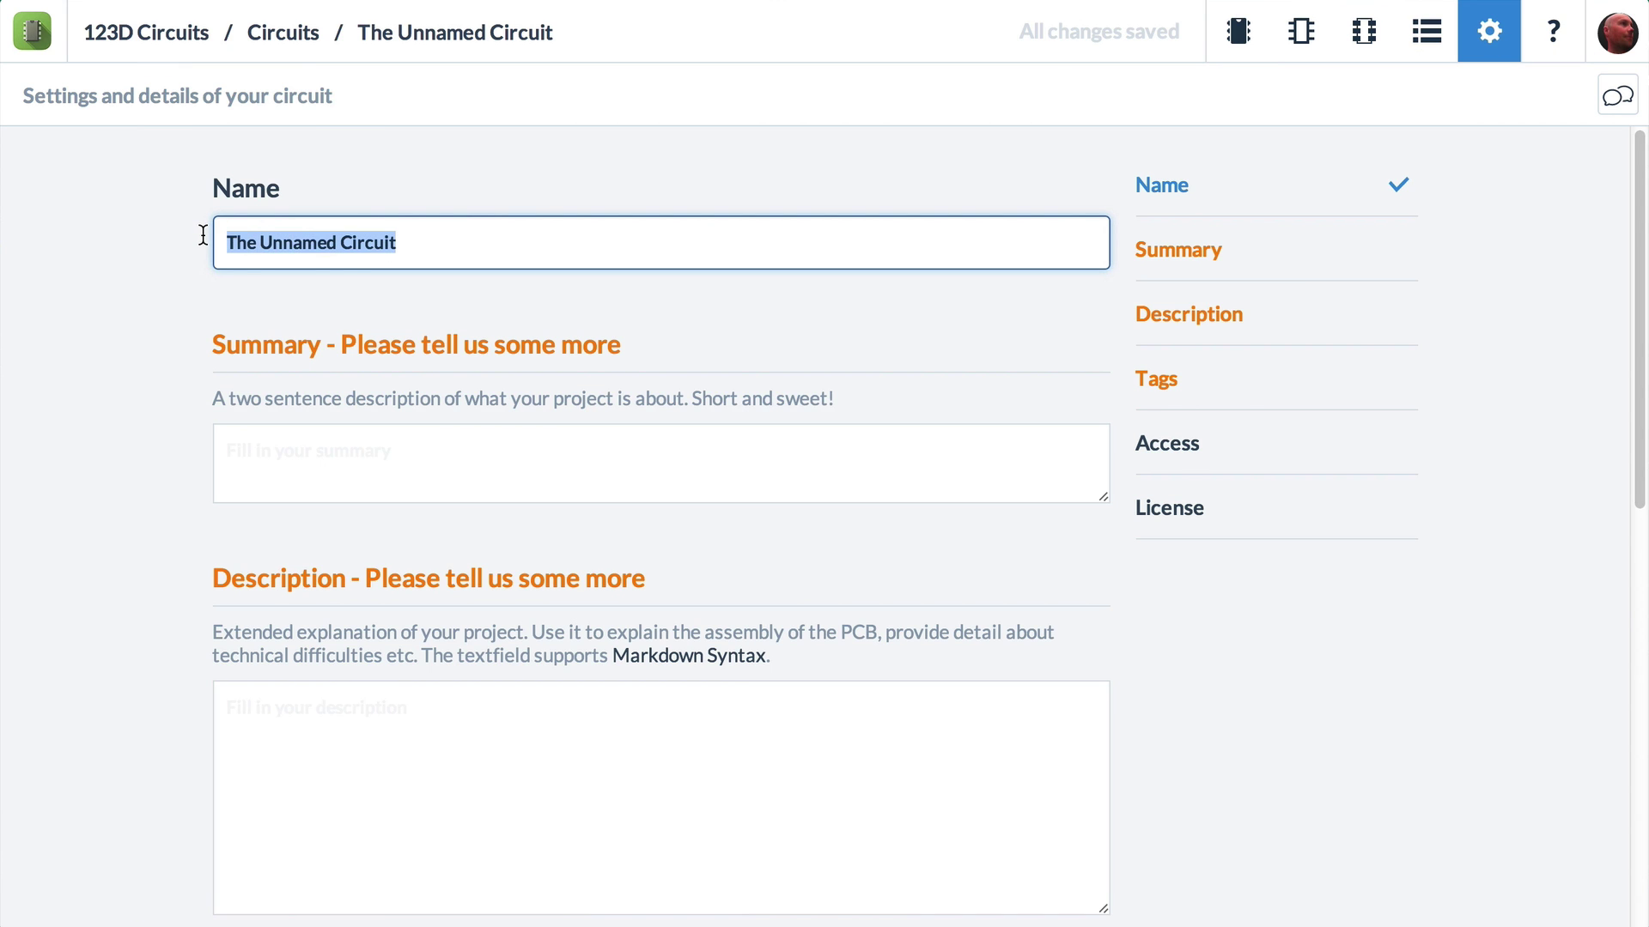
type("Light an LED with a Battery")
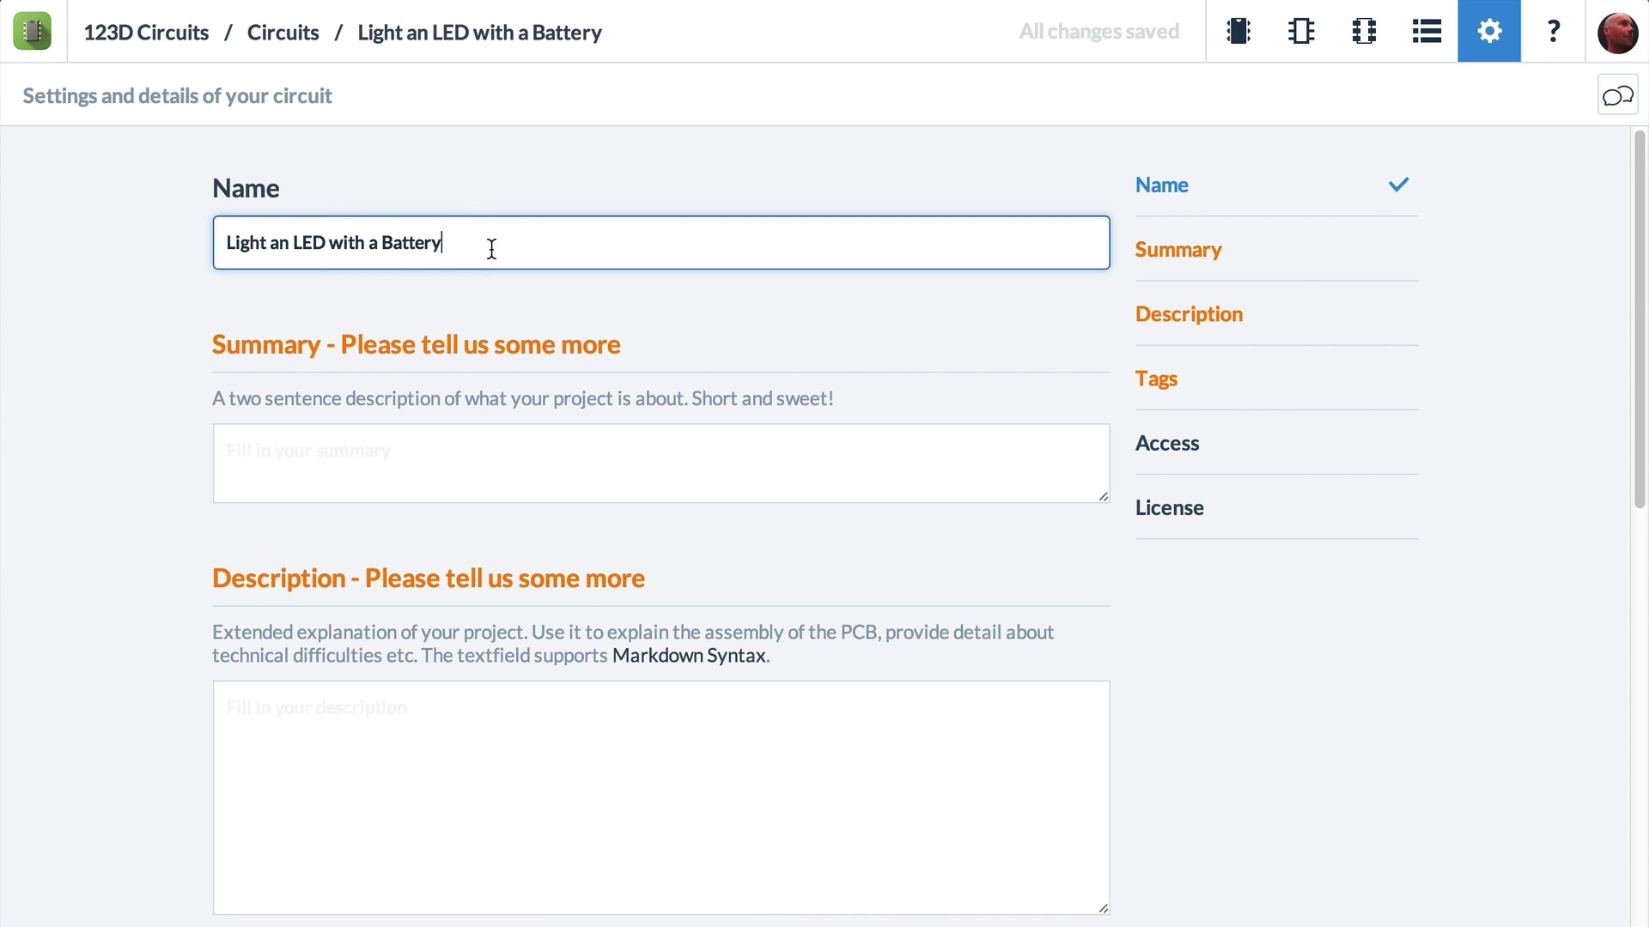
type("!")
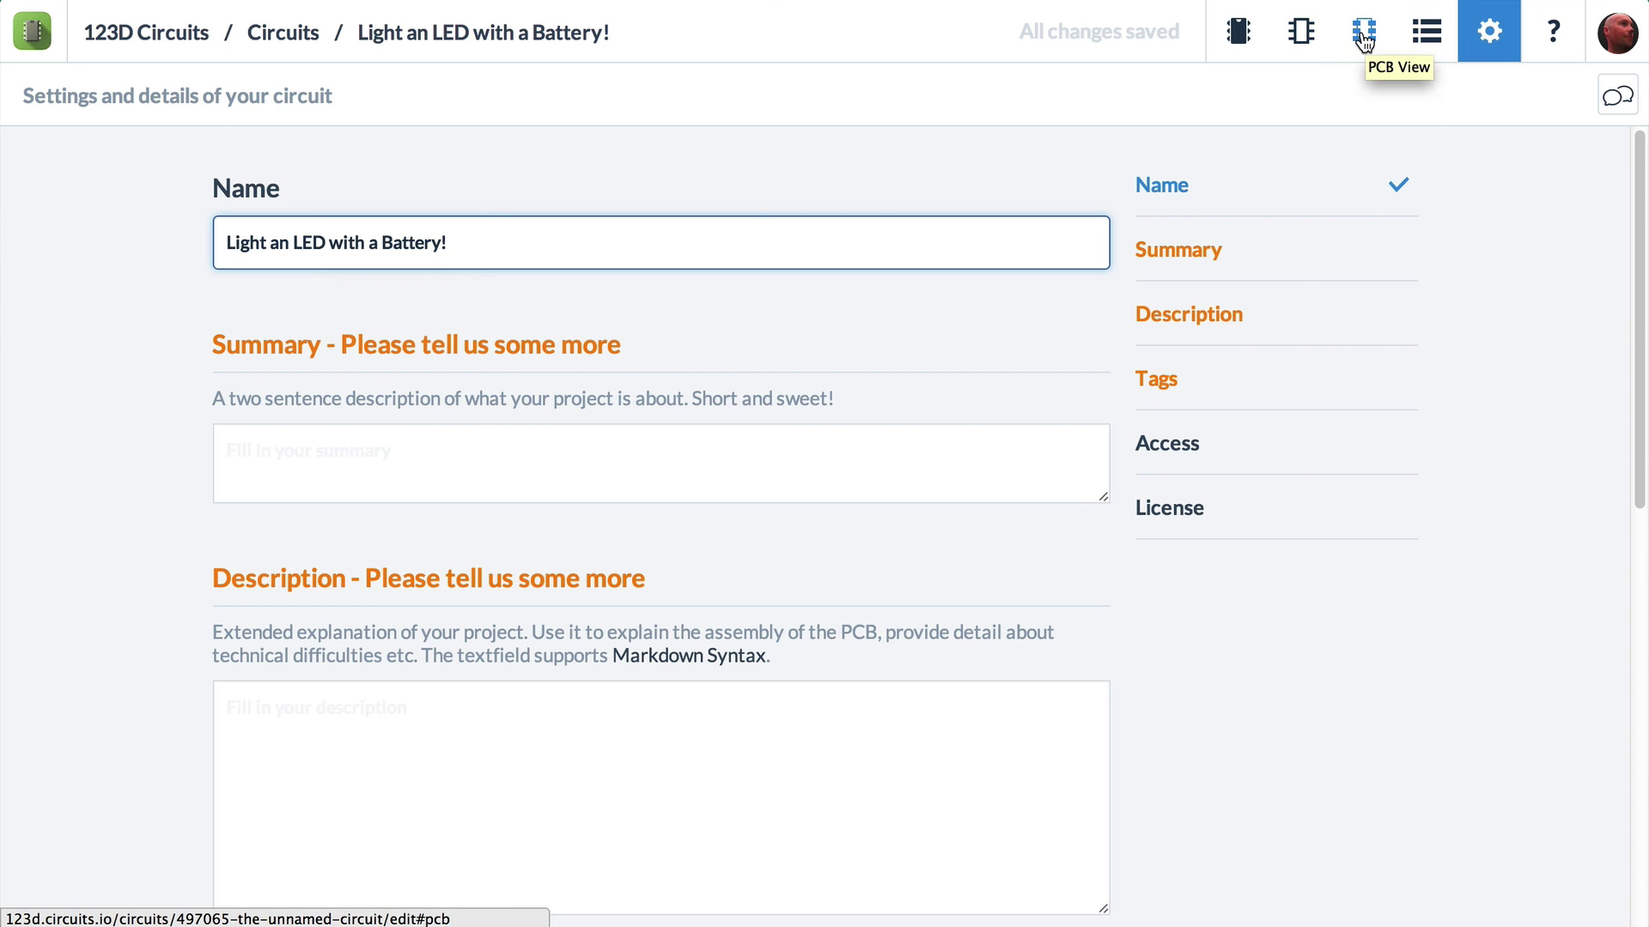
Step: Back in Breadboard View, drag a 9V Battery from Components onto the breadboard's lower rails
left_click(1236, 43)
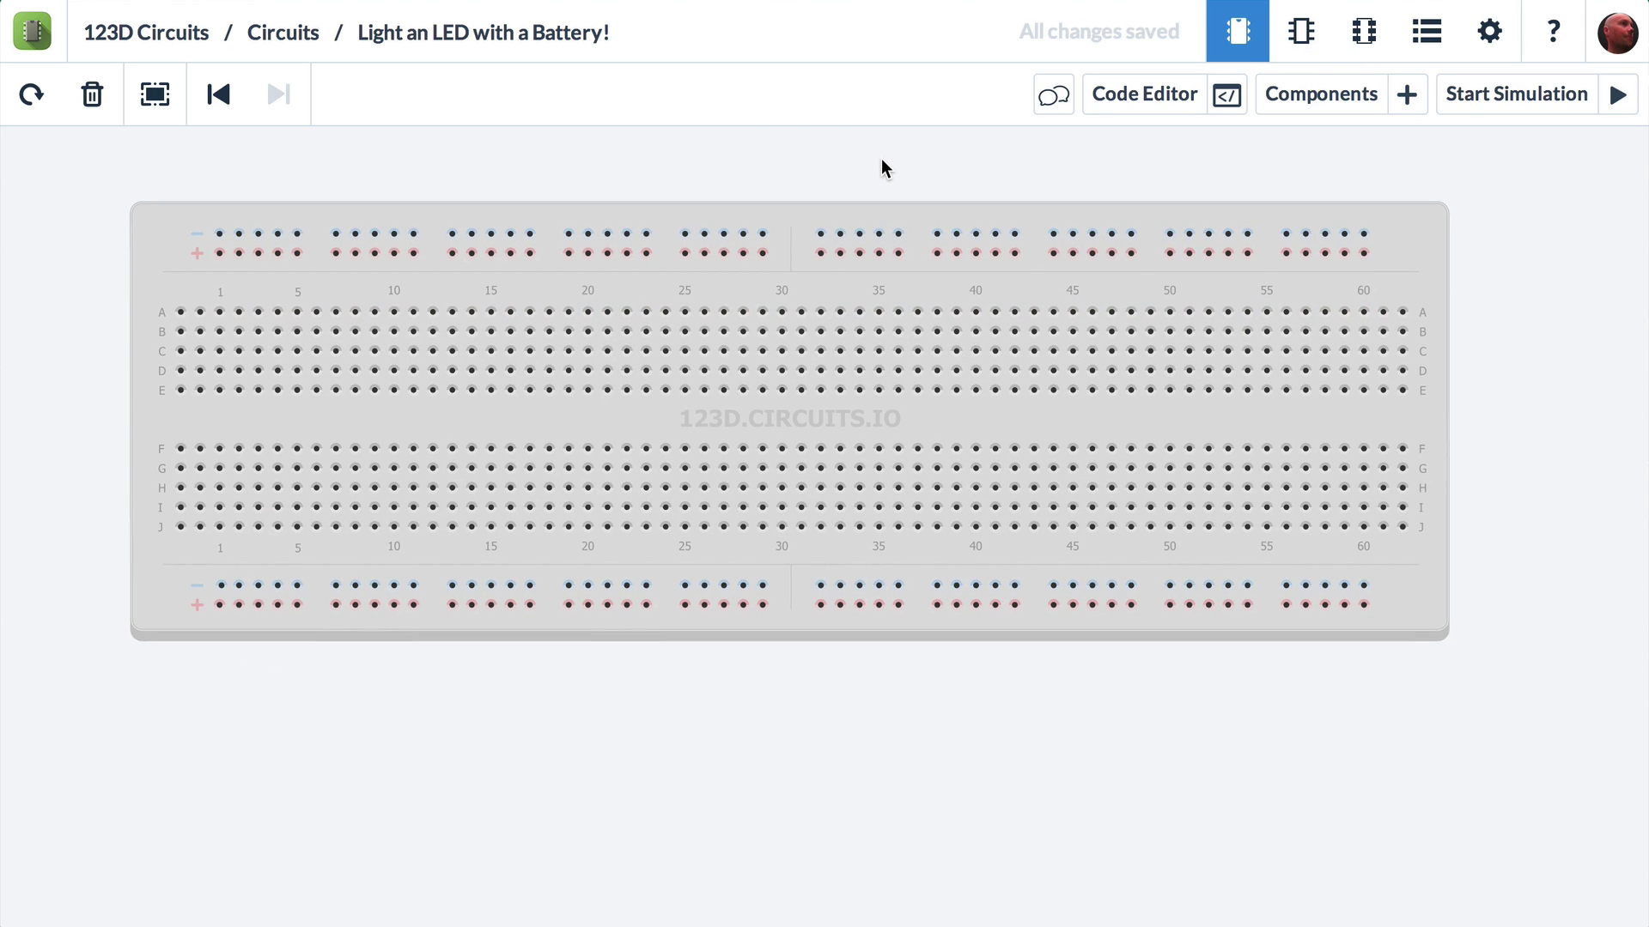
left_click(1330, 96)
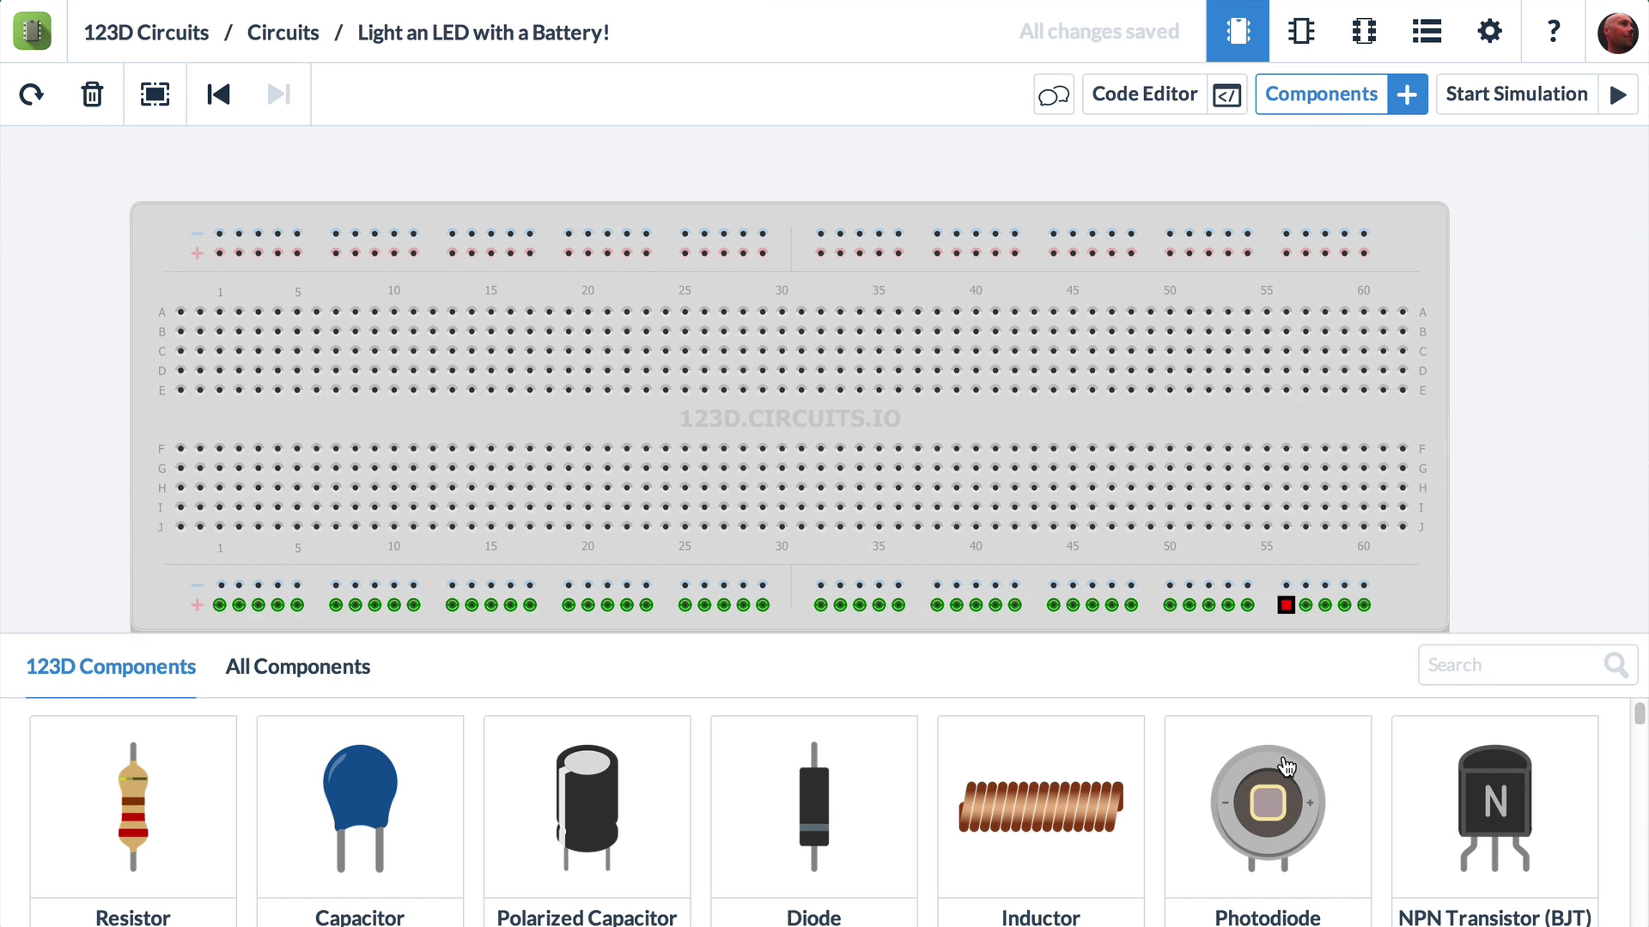
scroll(1297, 873, "down", 3)
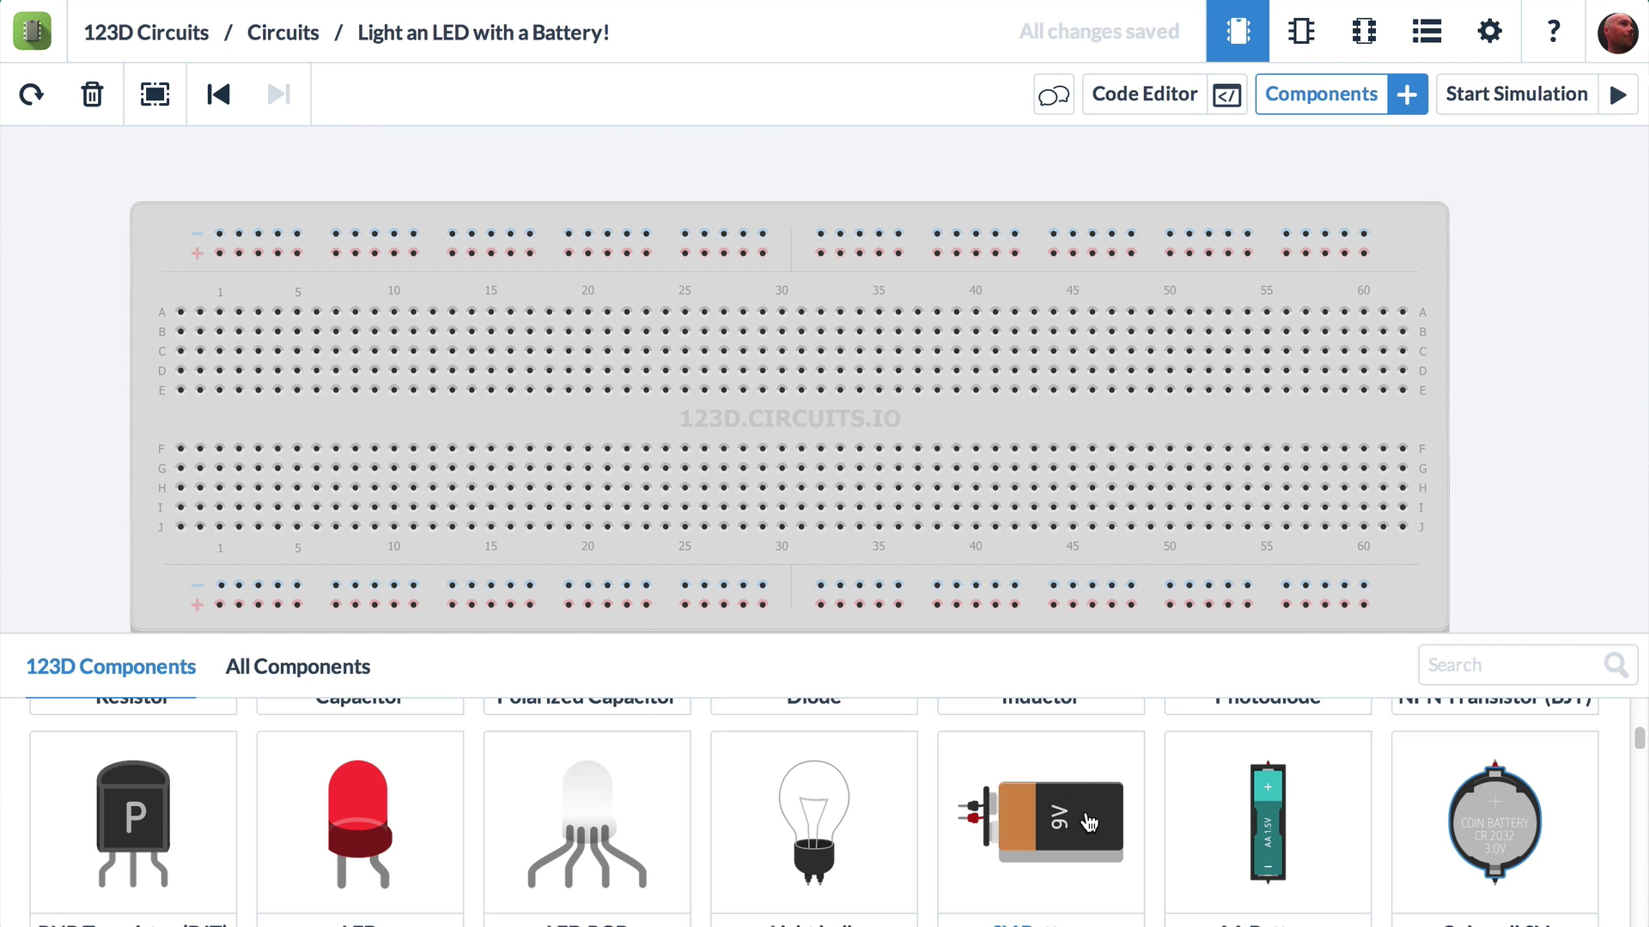
left_click_drag(1088, 823, 1164, 612)
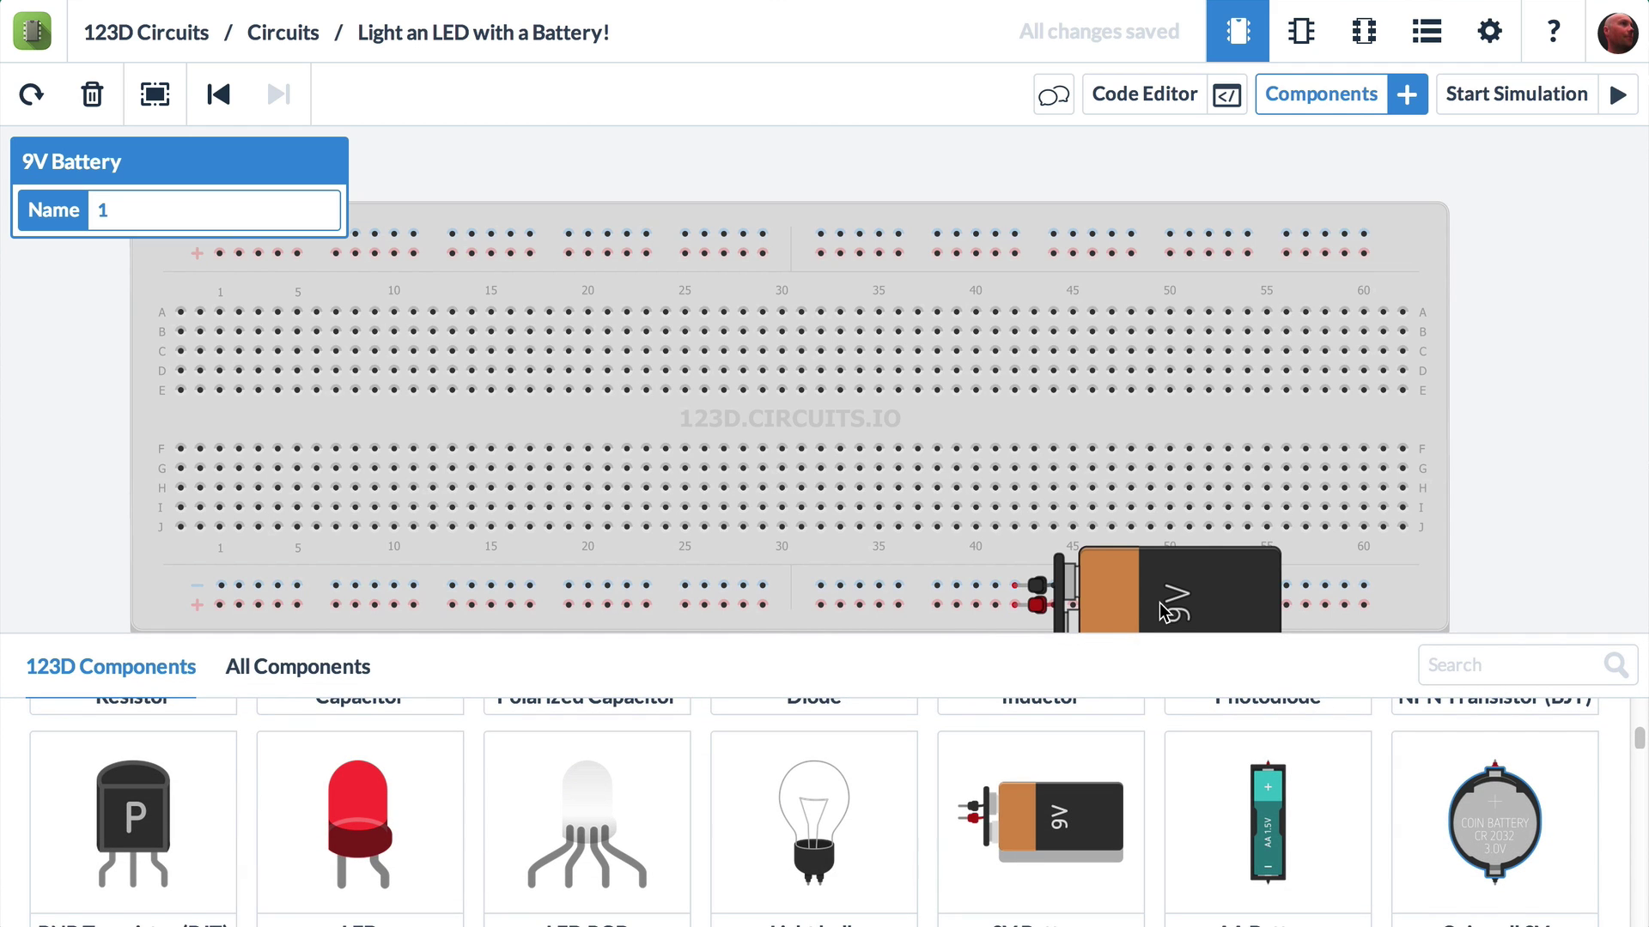
Step: Close the Components panel and slide the battery's positive lead along the bottom + rail
left_click(1344, 96)
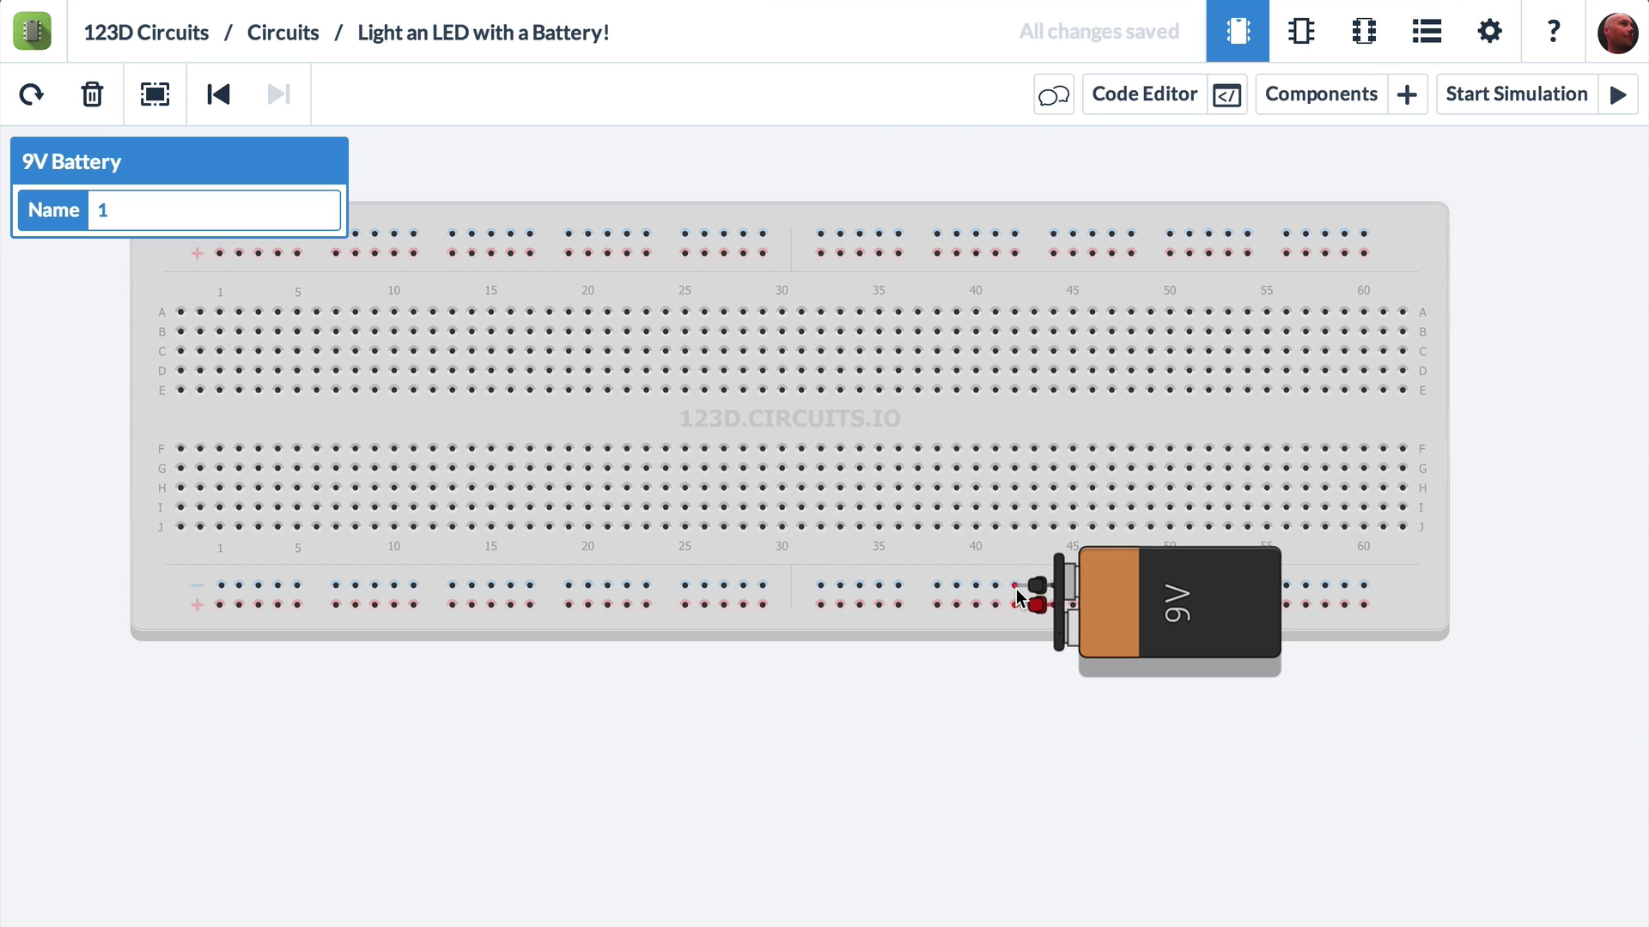
left_click_drag(1017, 608, 939, 605)
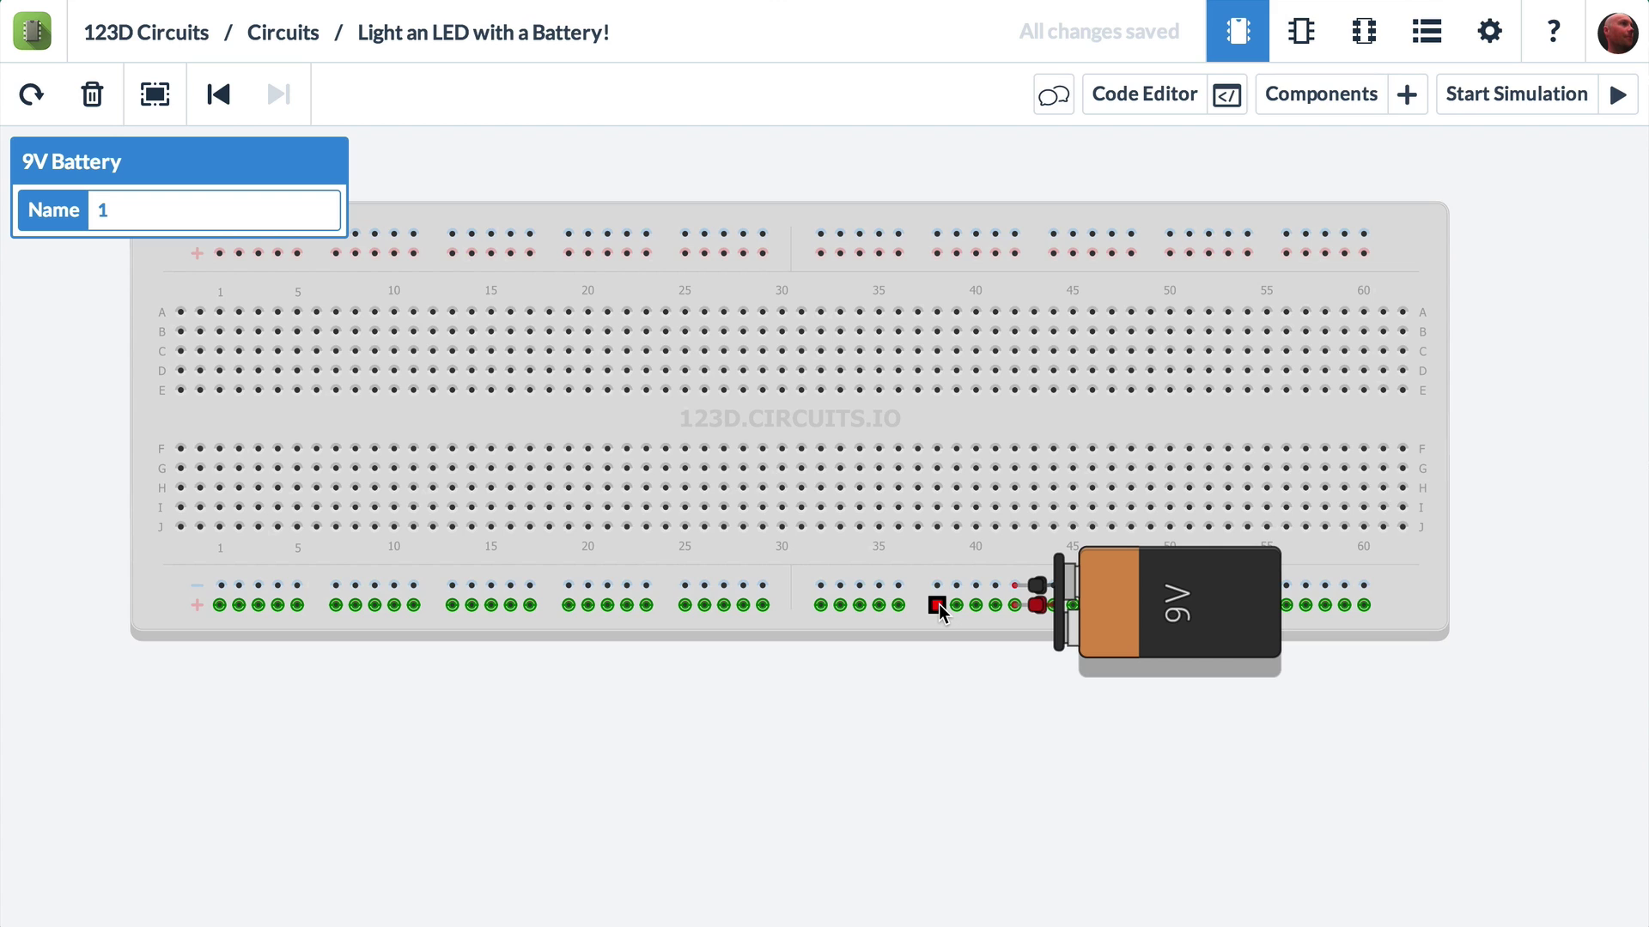
left_click_drag(940, 605, 1035, 604)
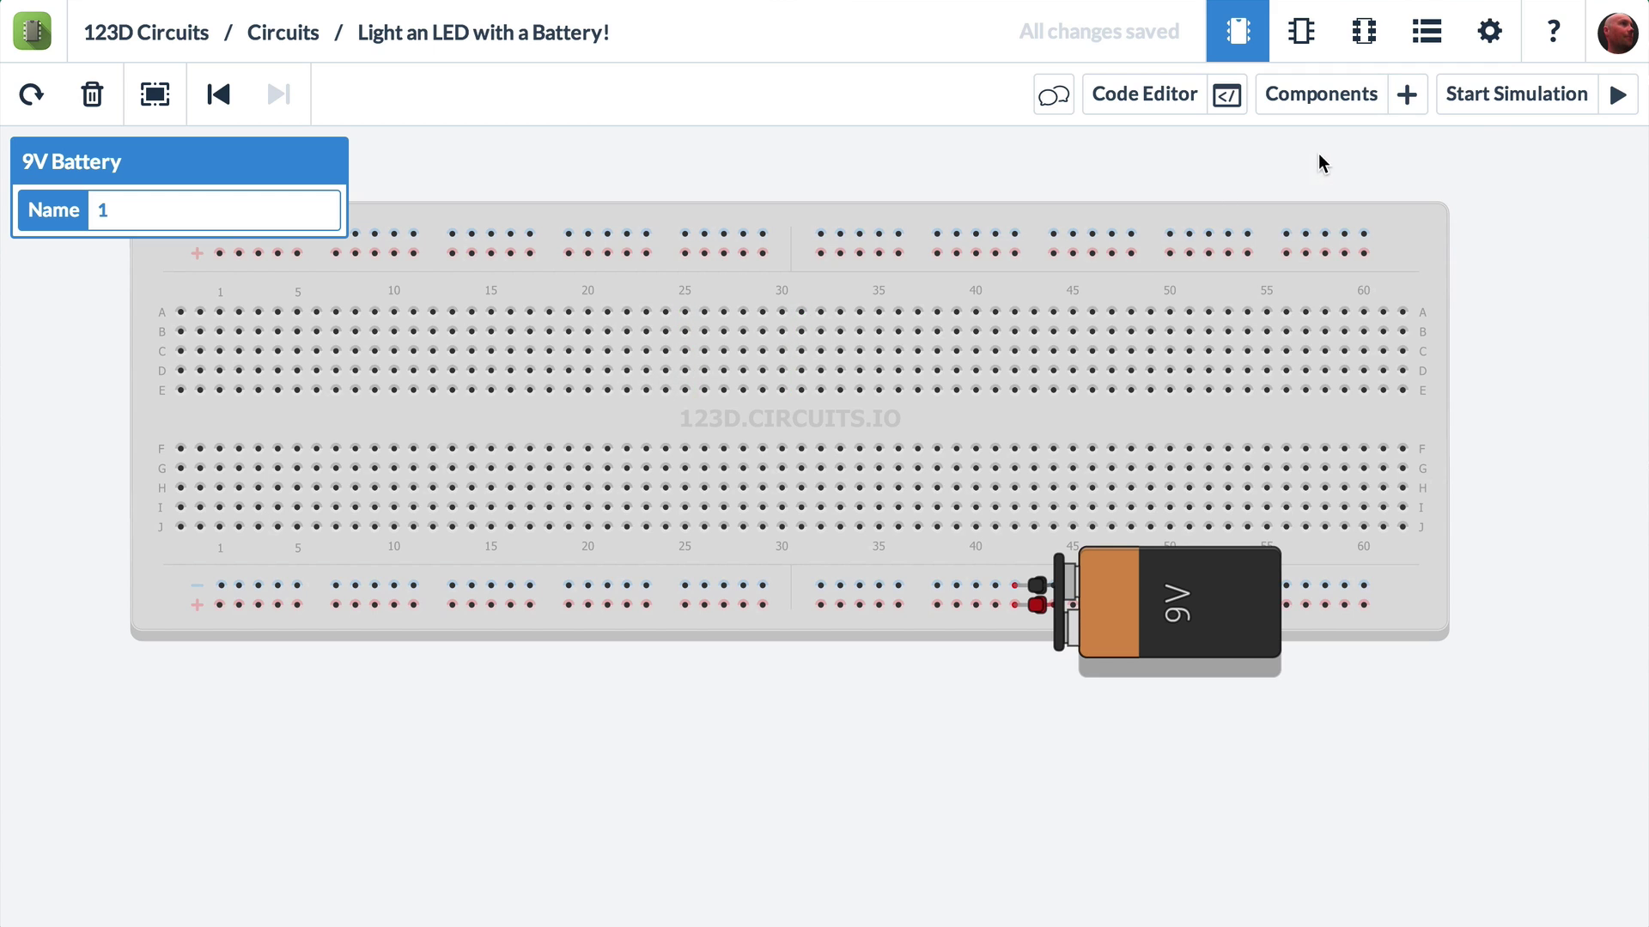
Step: Place an LED across the centre gap at column 35
left_click(1325, 104)
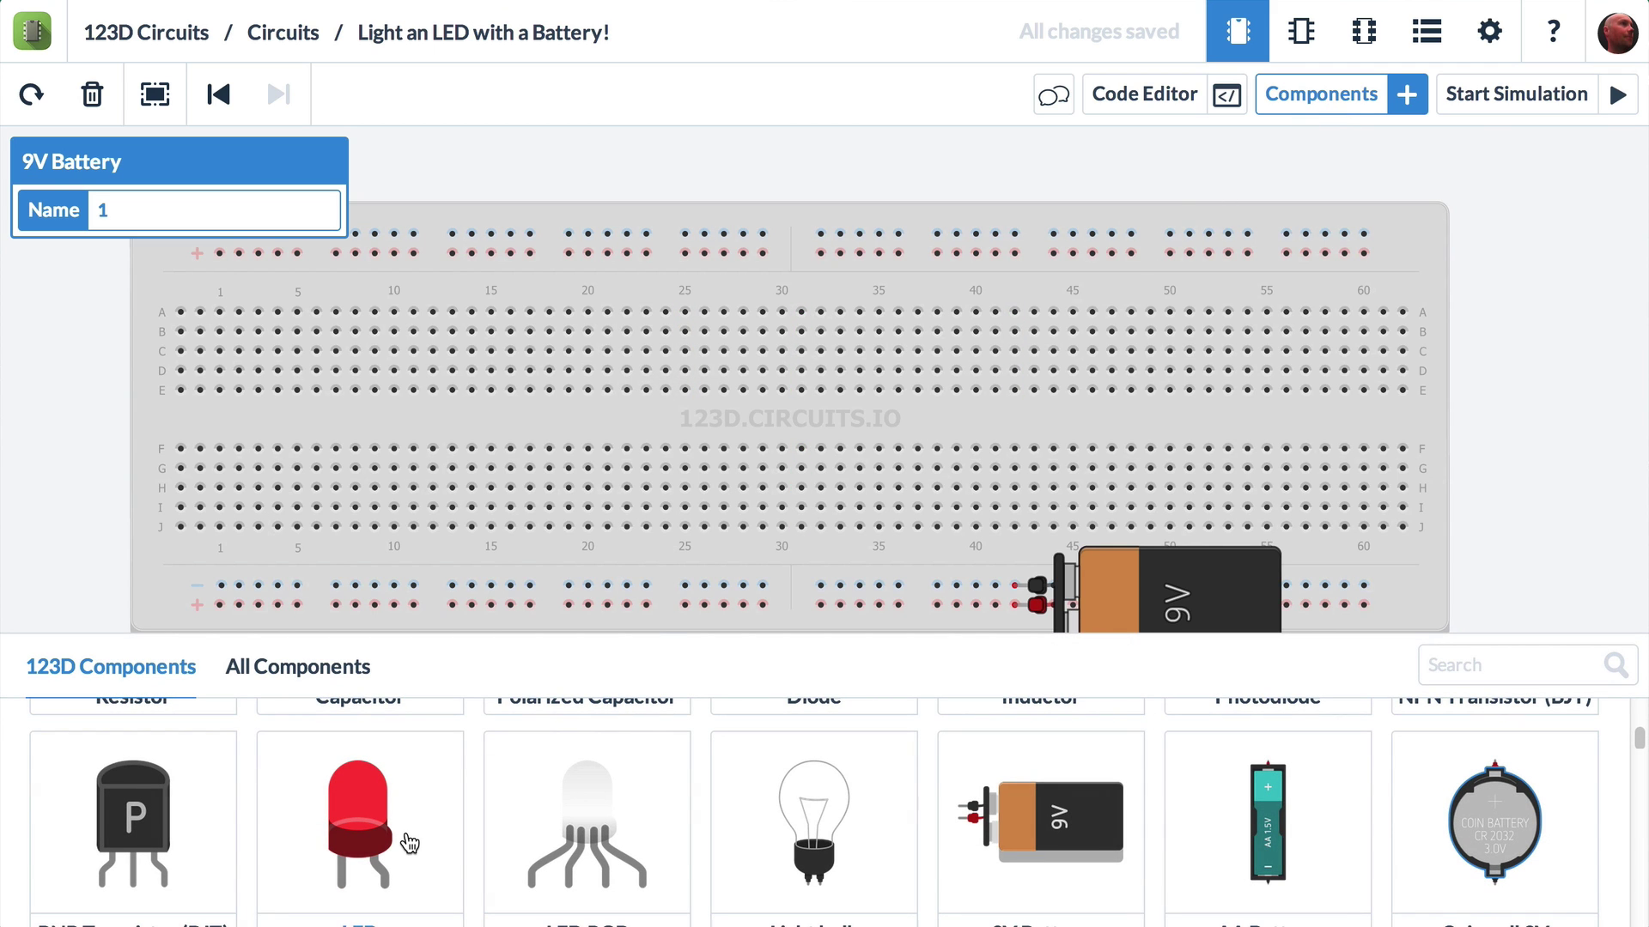
left_click_drag(409, 844, 889, 455)
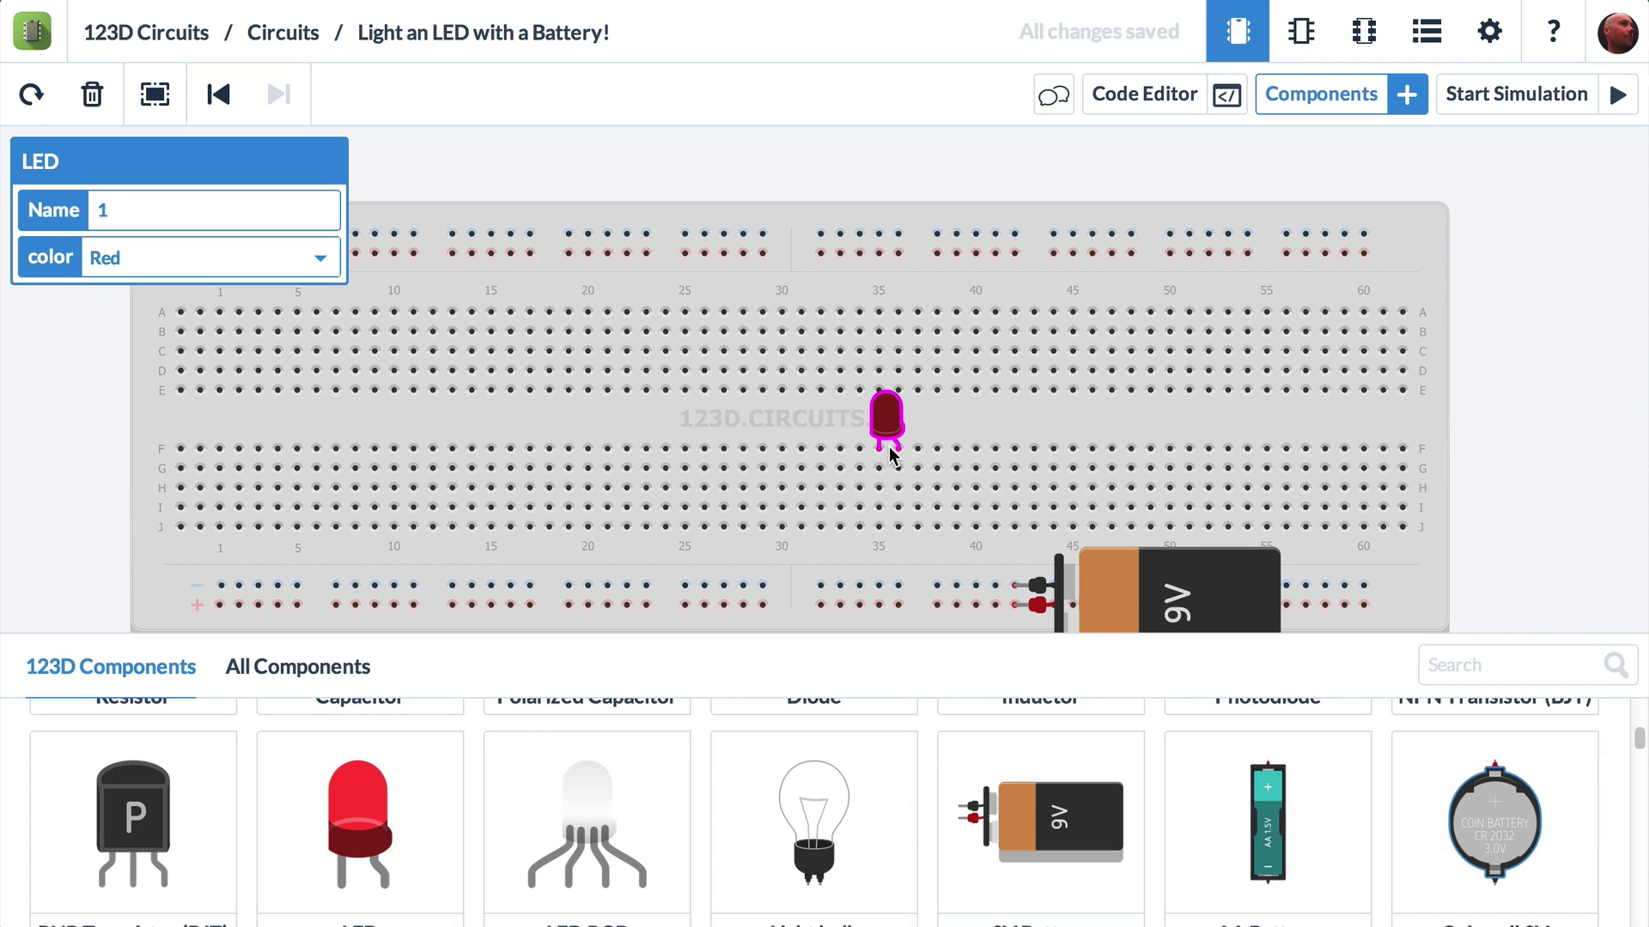
left_click(1406, 94)
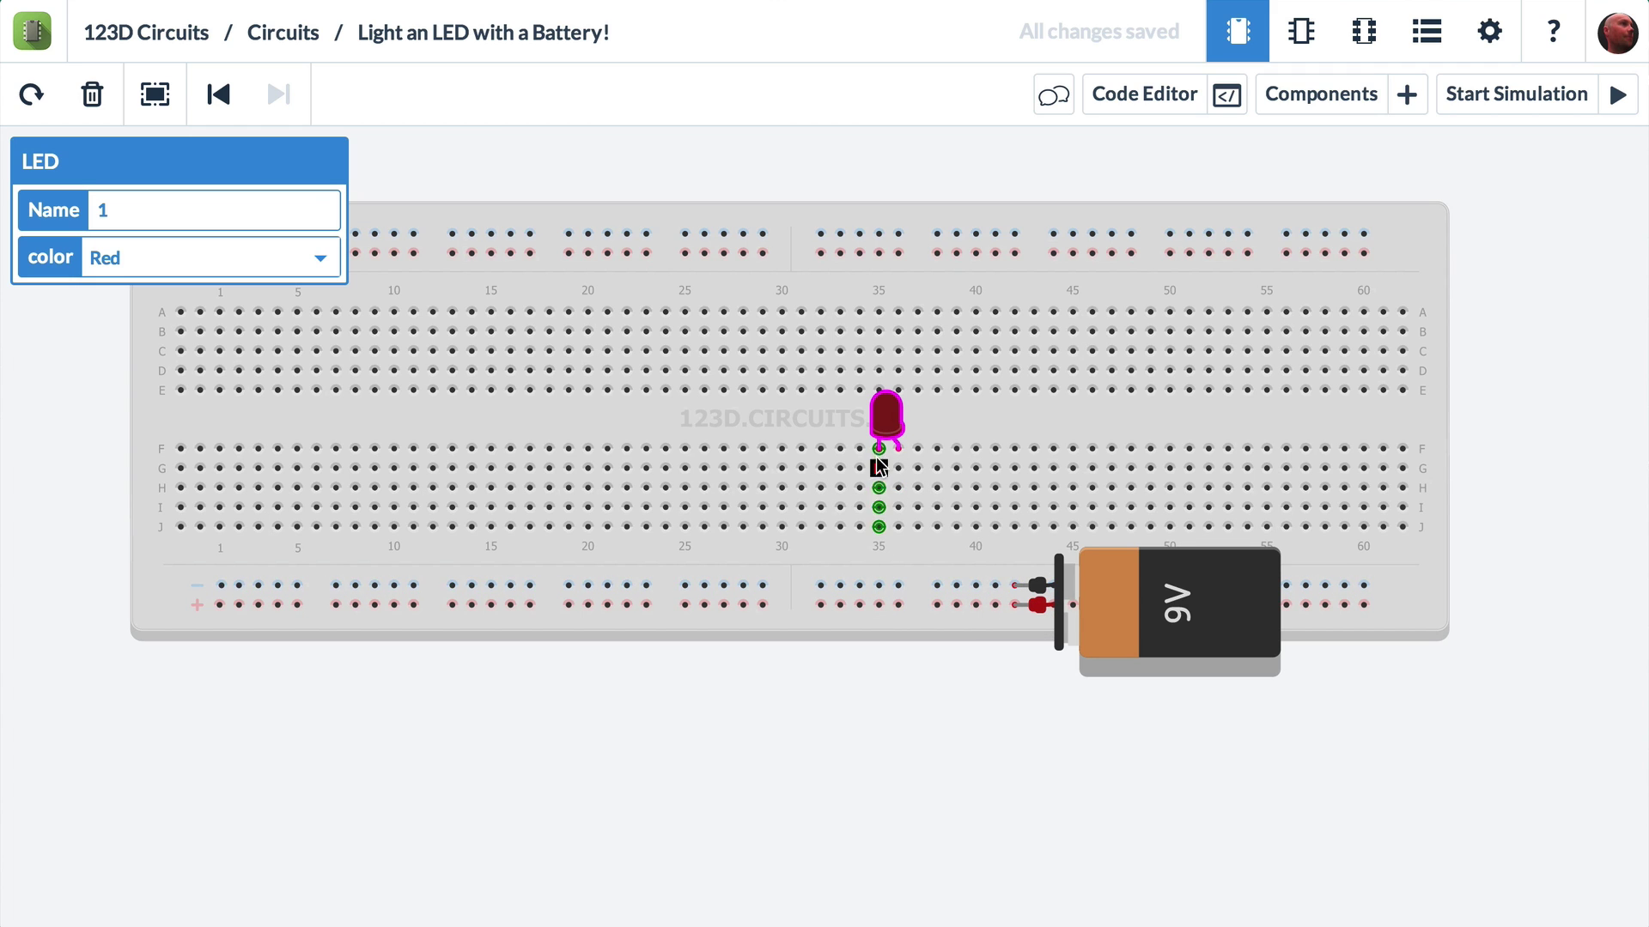
Step: Wire the bottom − rail to hole I35 and hole I36 to the bottom + rail
left_click(879, 584)
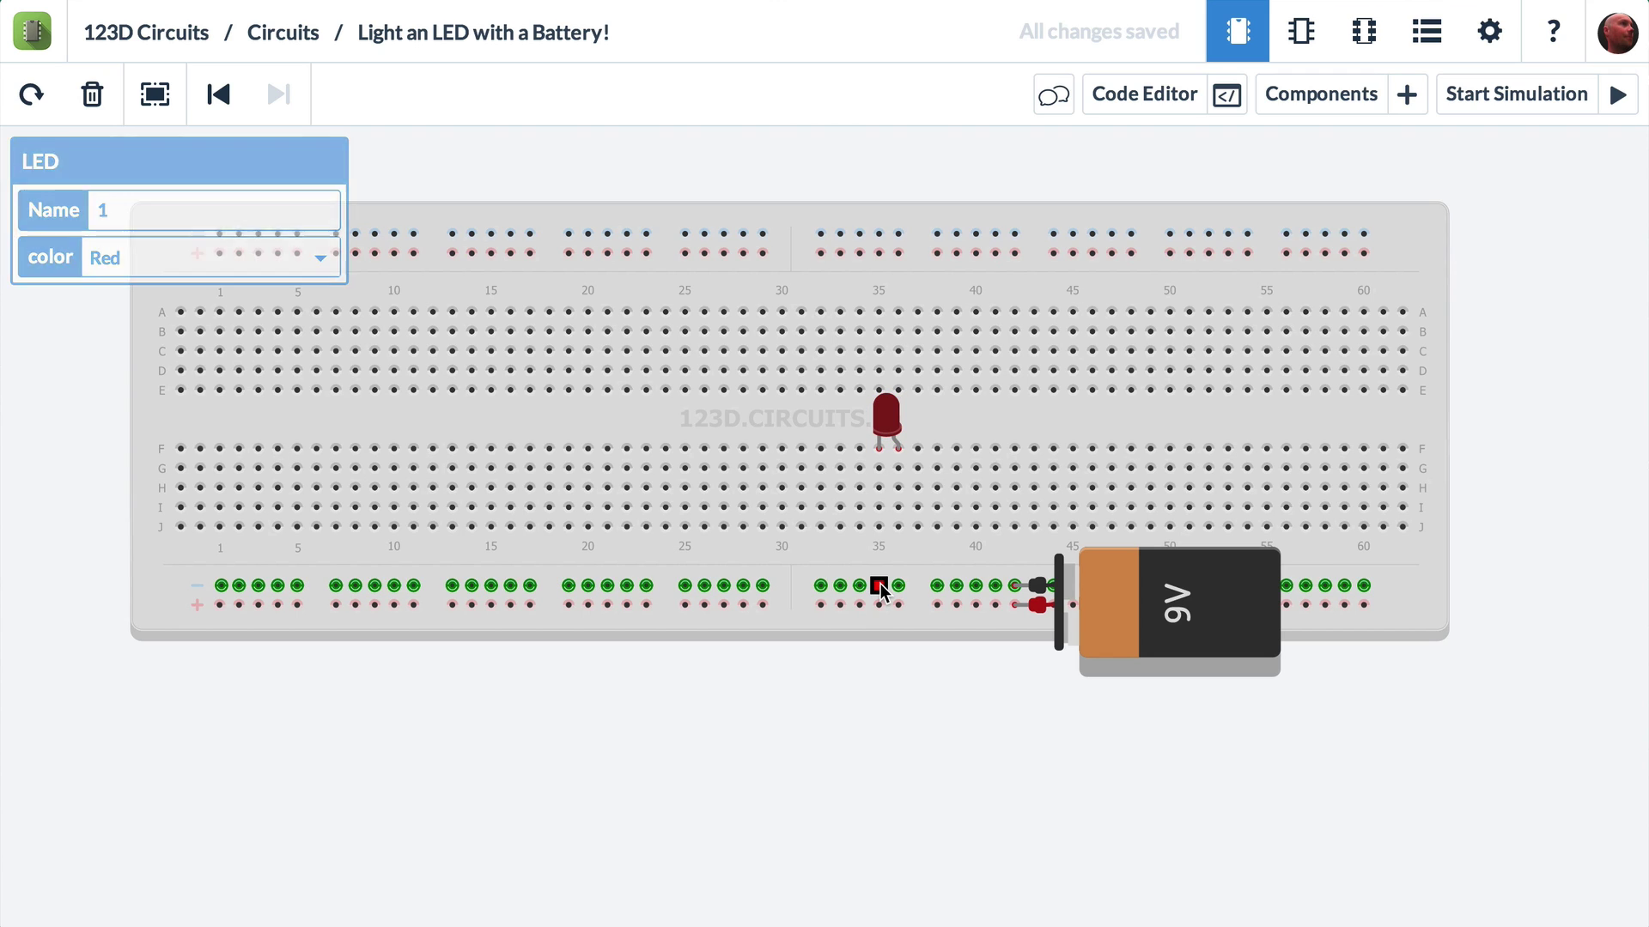
left_click(879, 508)
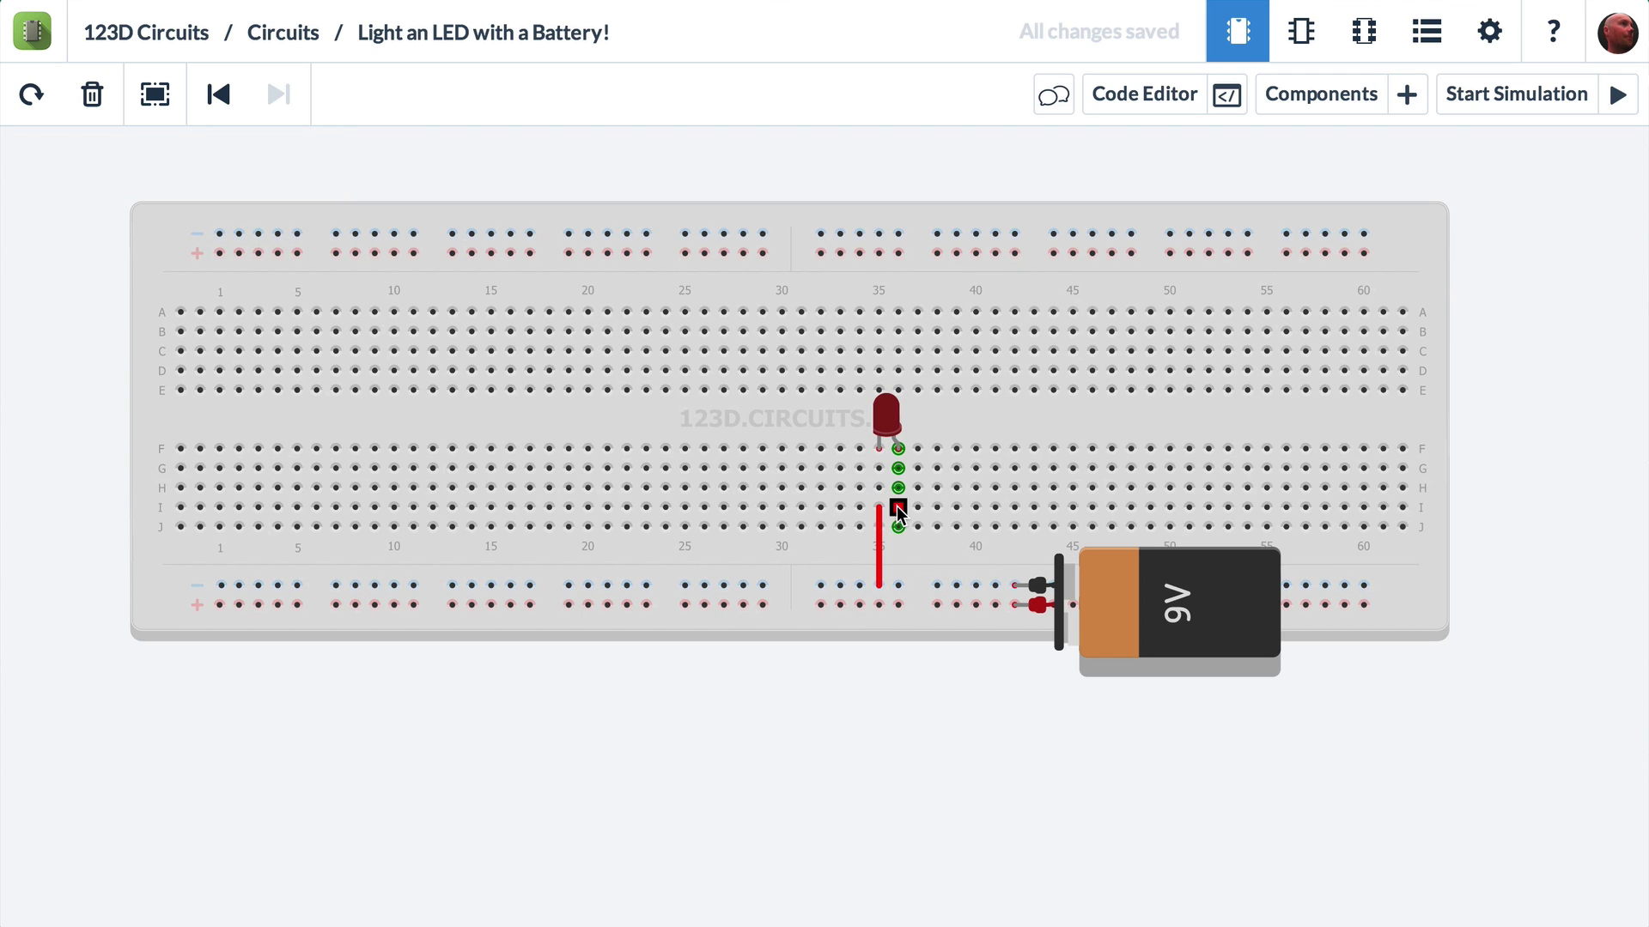
left_click(898, 508)
left_click(899, 606)
Step: Zoom and pan to show the LED, both red wires and the 9V battery, selecting the LED
scroll(893, 455, "up", 5)
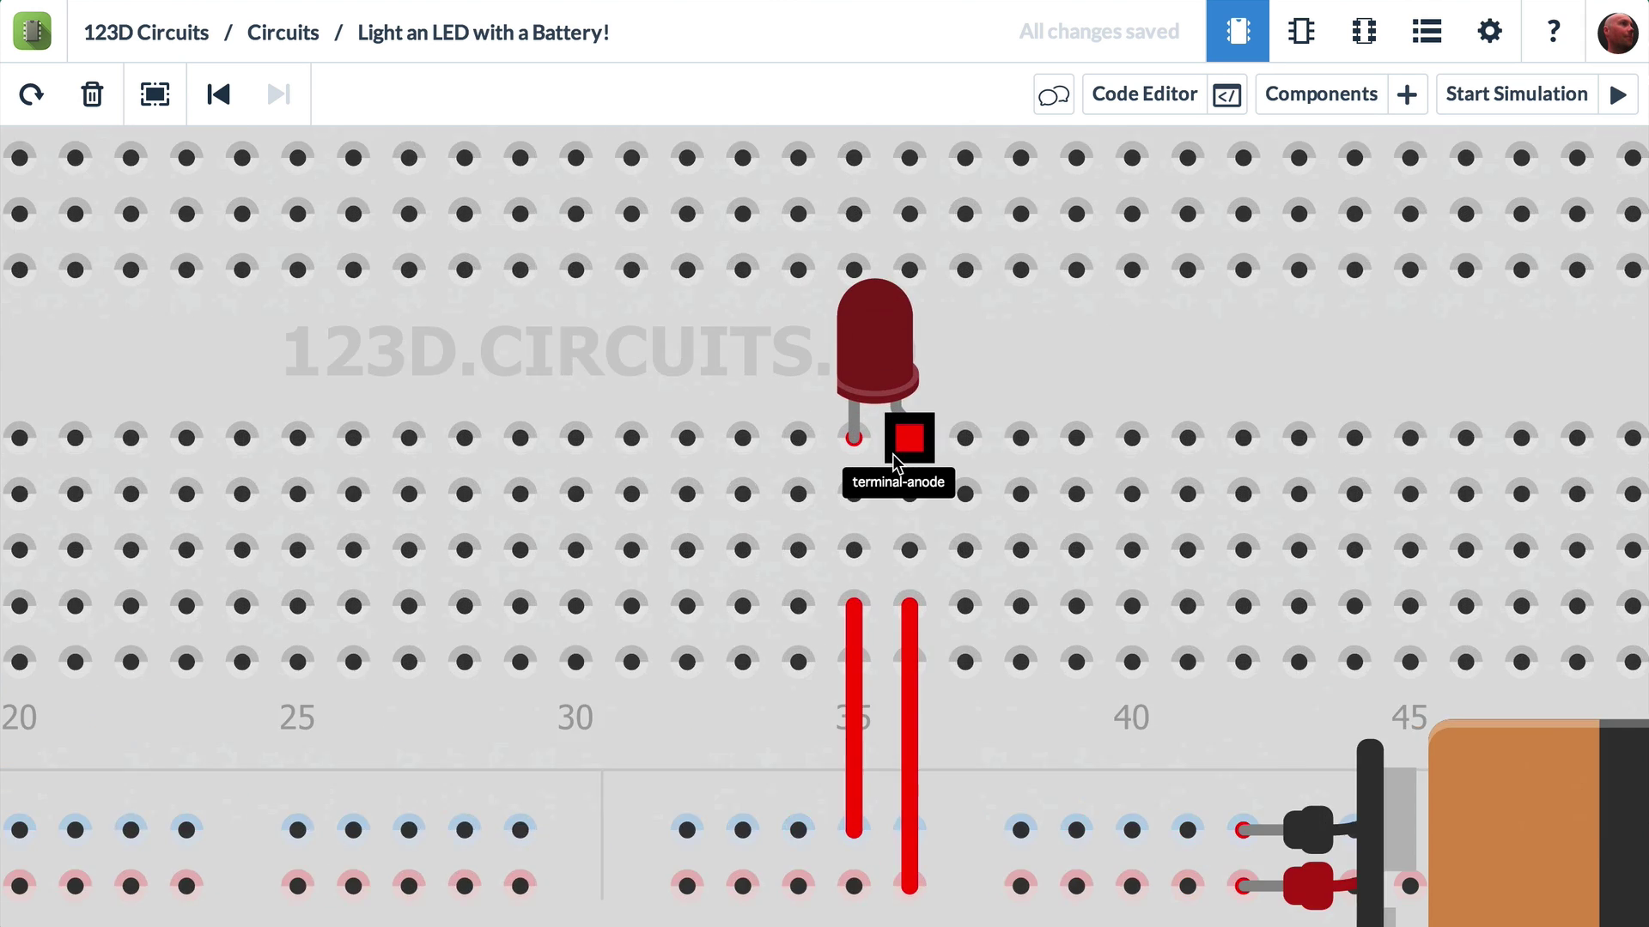
scroll(893, 455, "up", 5)
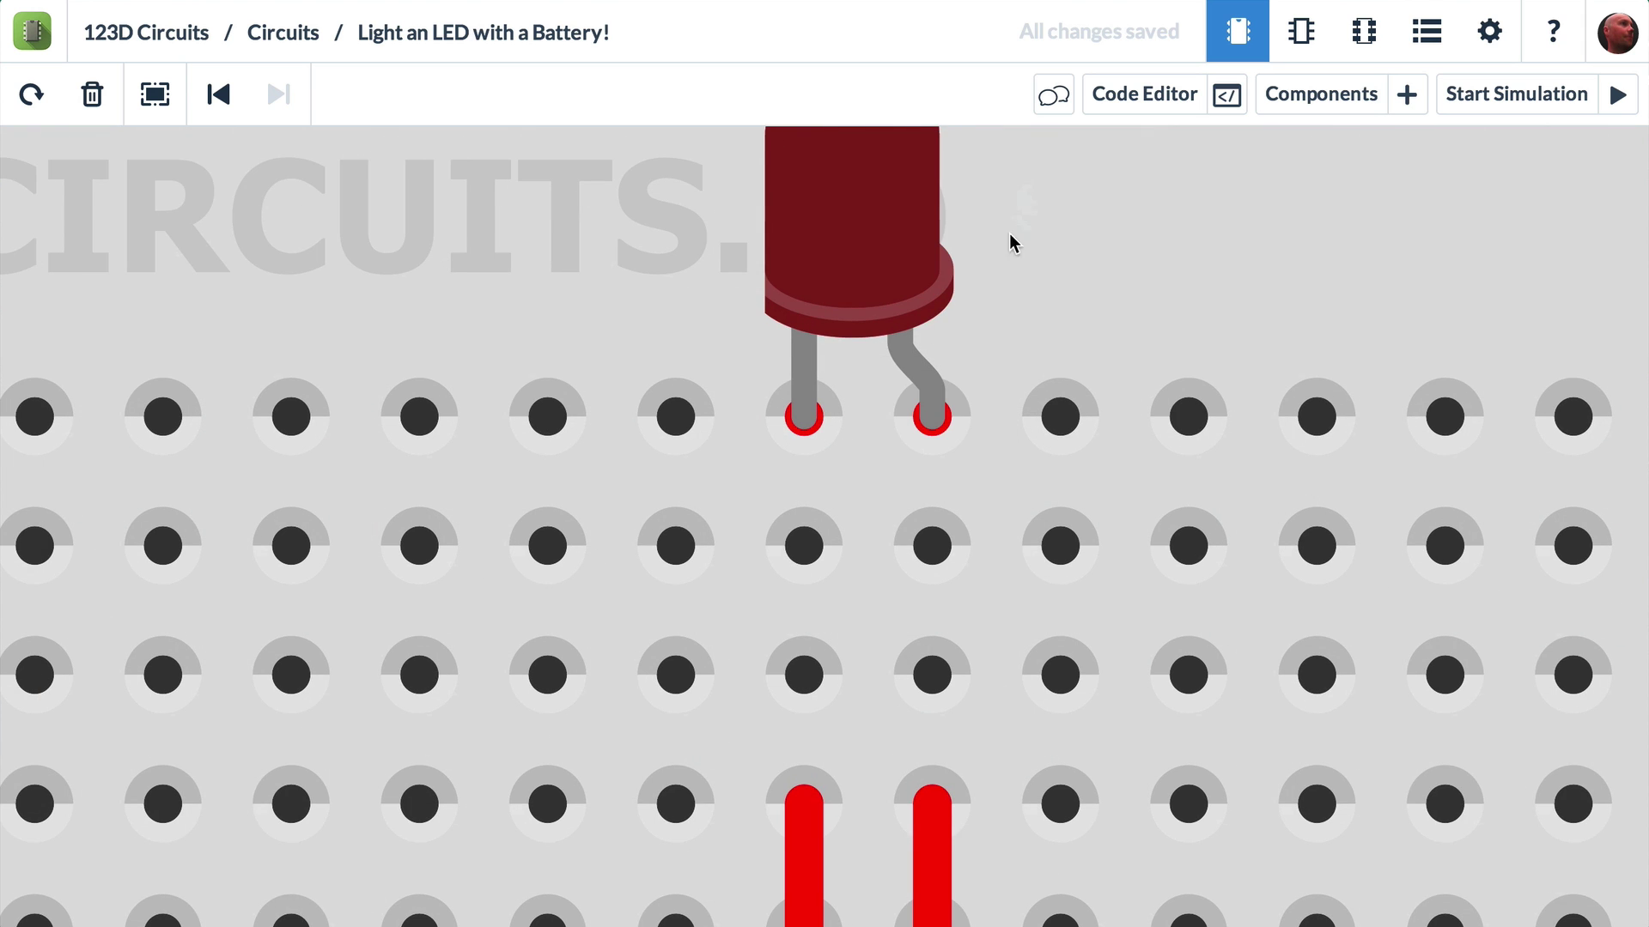
left_click_drag(1008, 233, 993, 353)
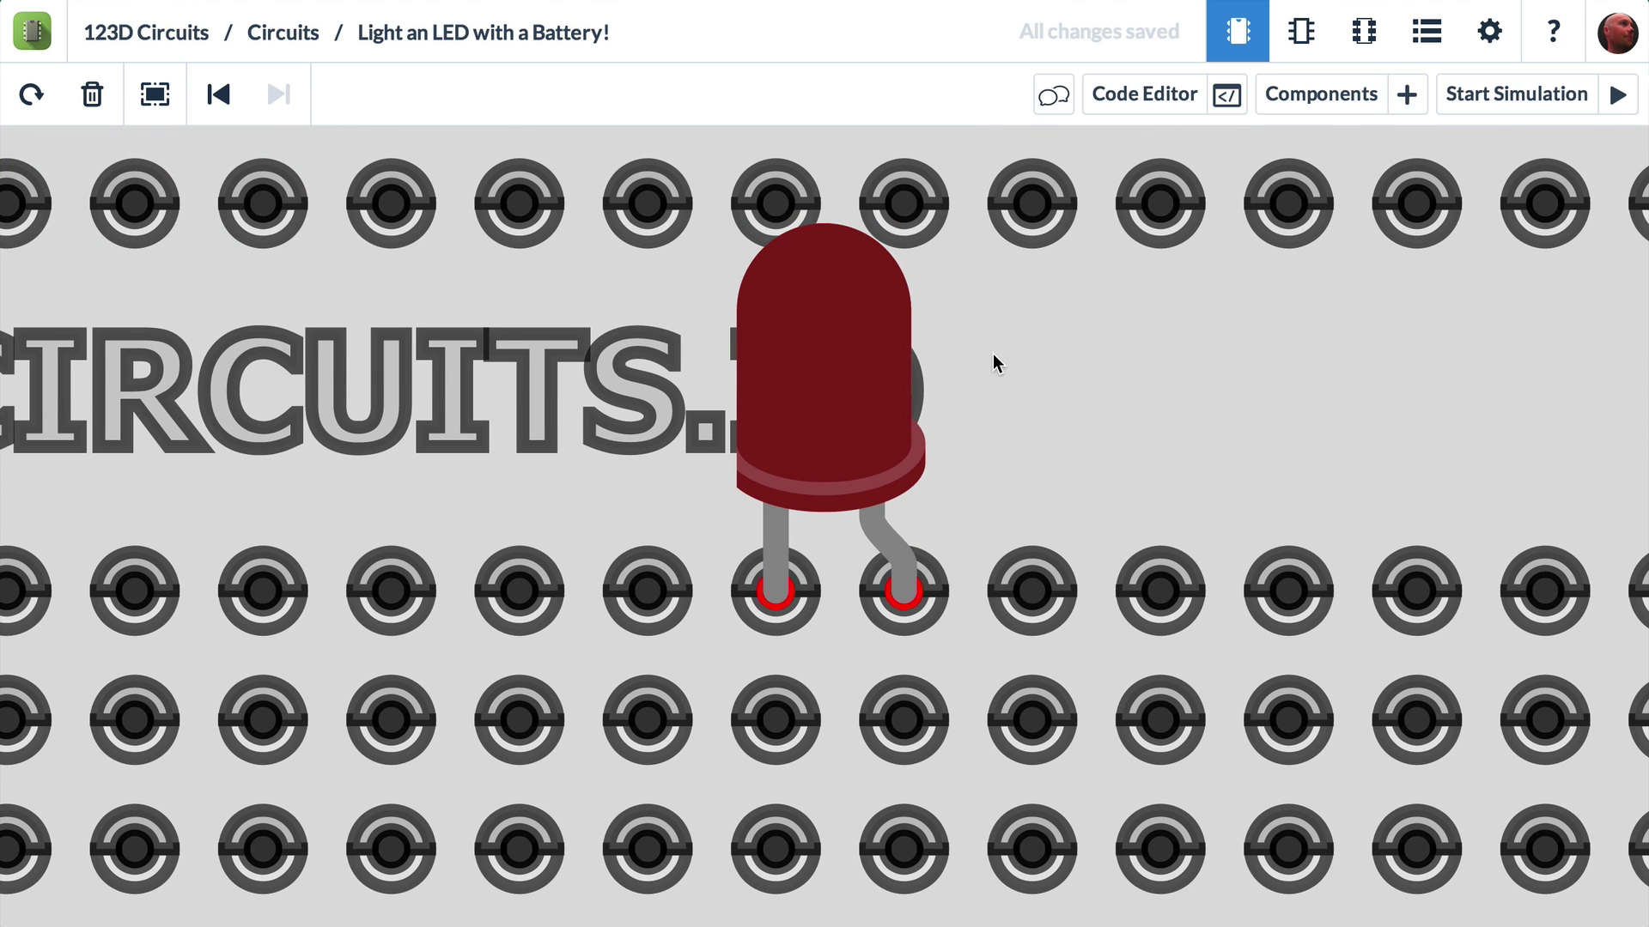
left_click(817, 341)
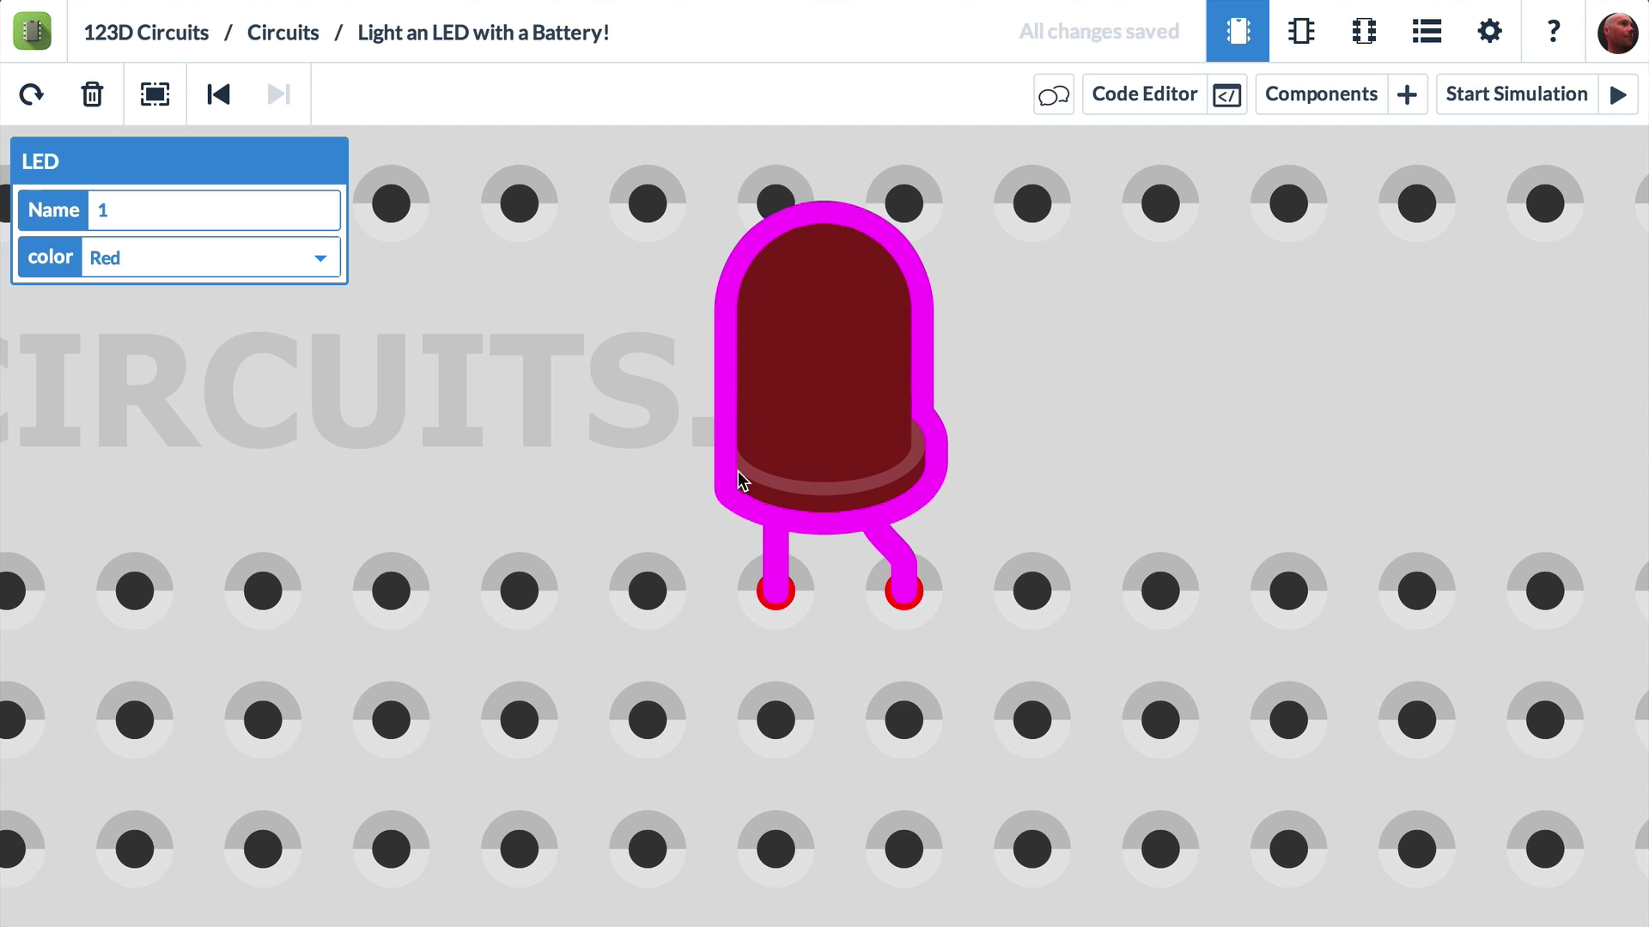
scroll(739, 476, "down", 5)
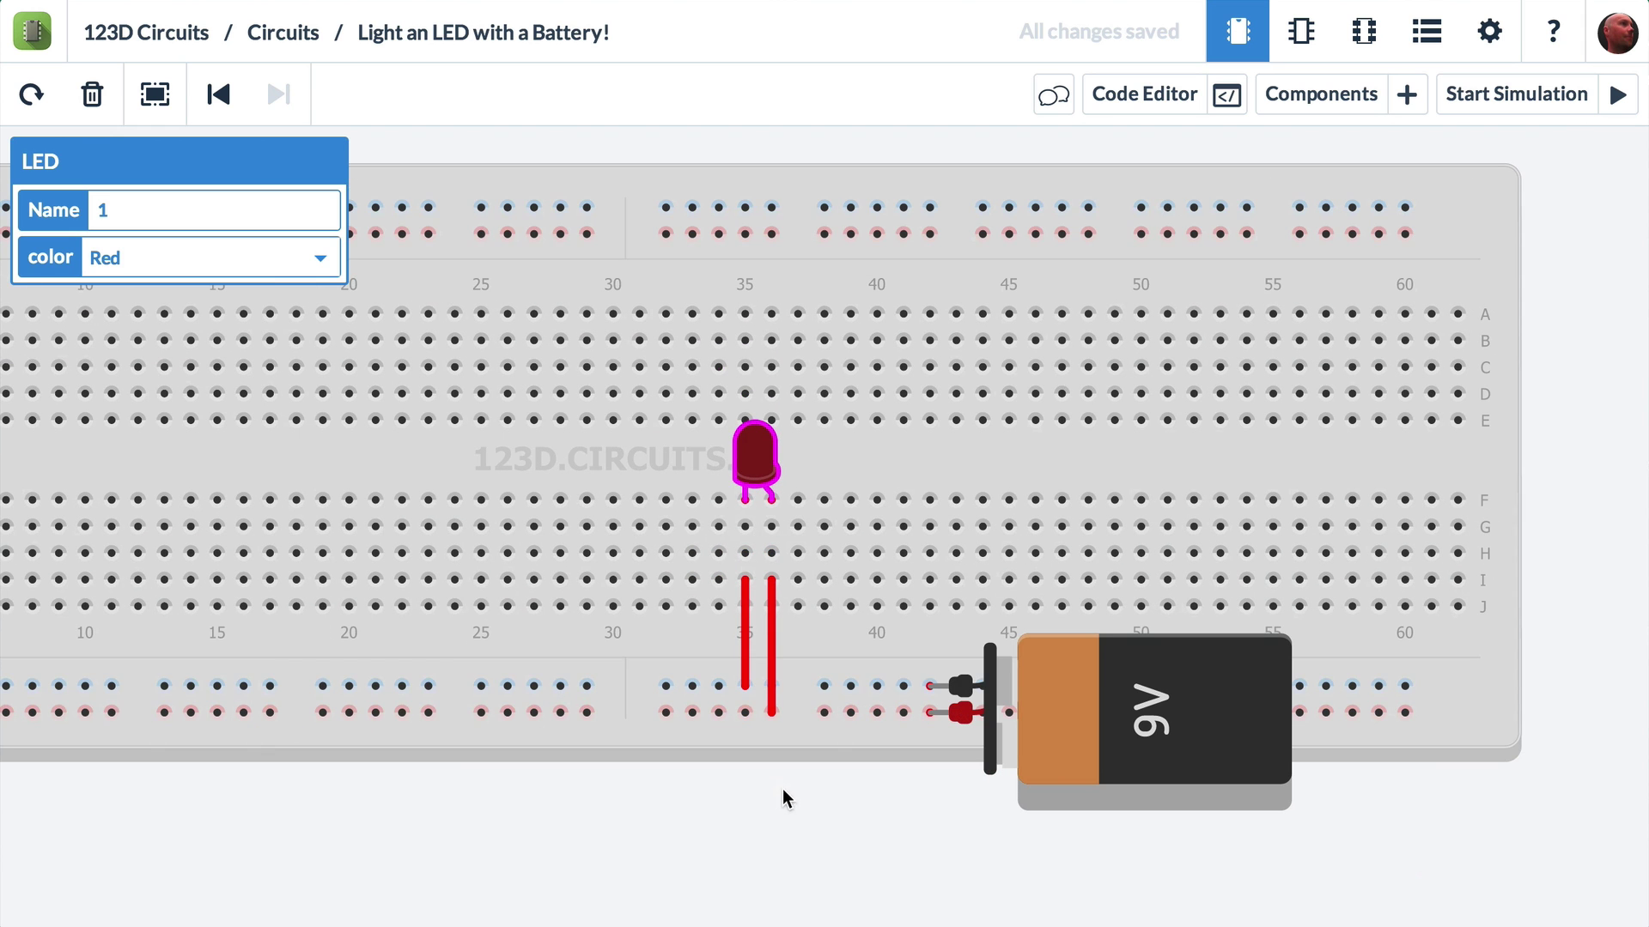
left_click(790, 814)
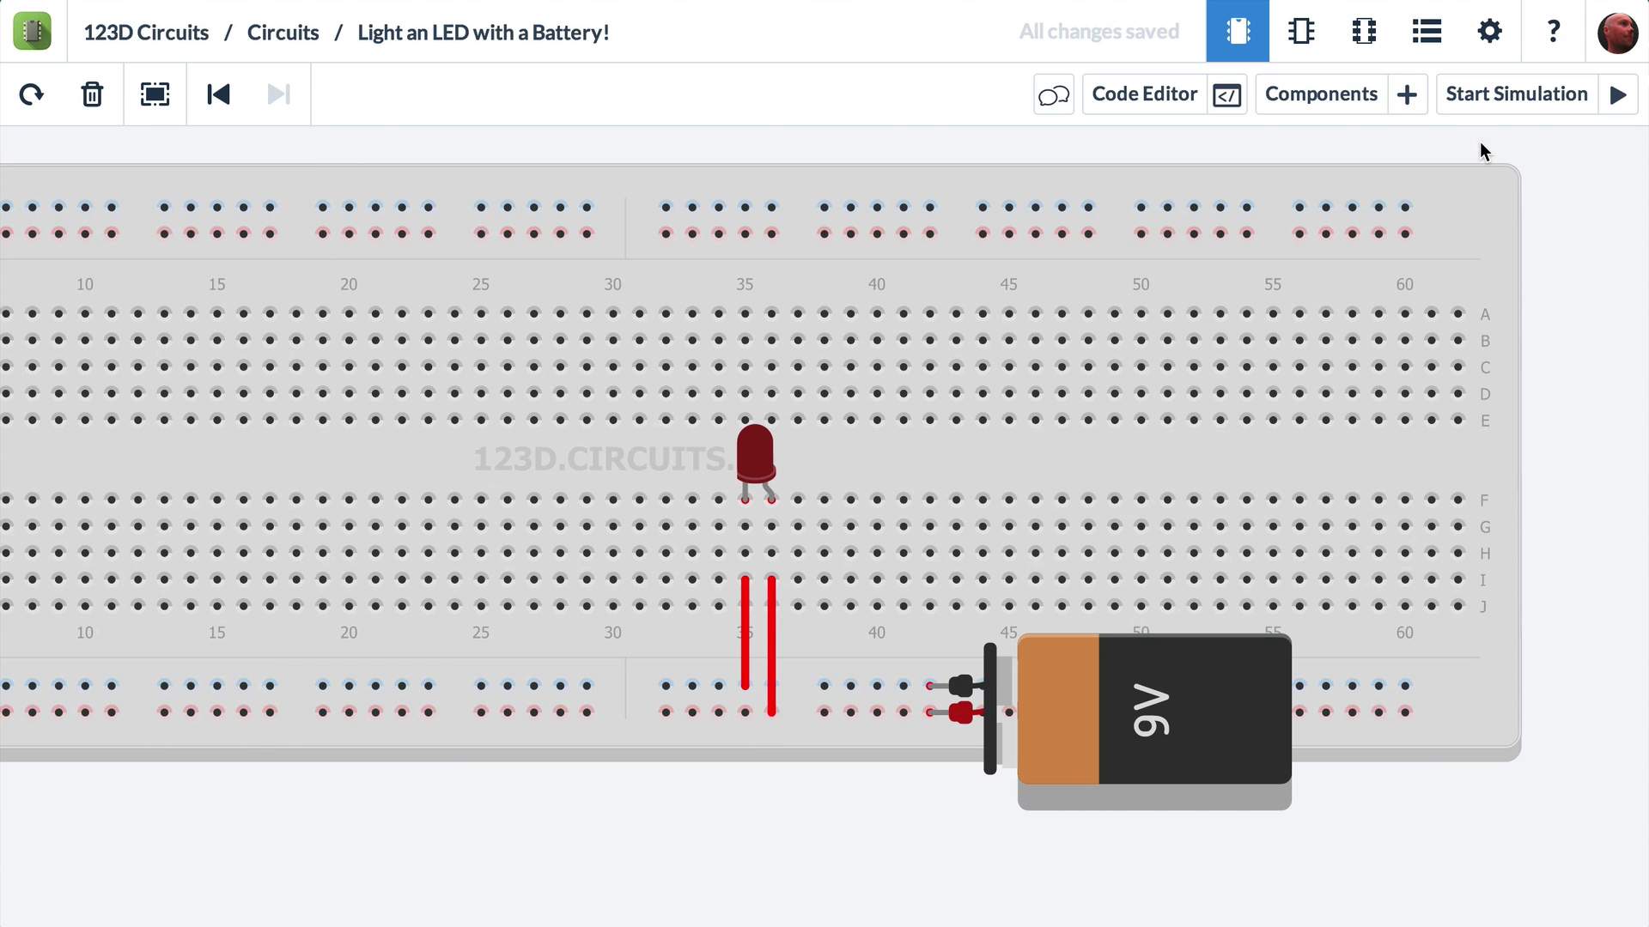
left_click(1531, 99)
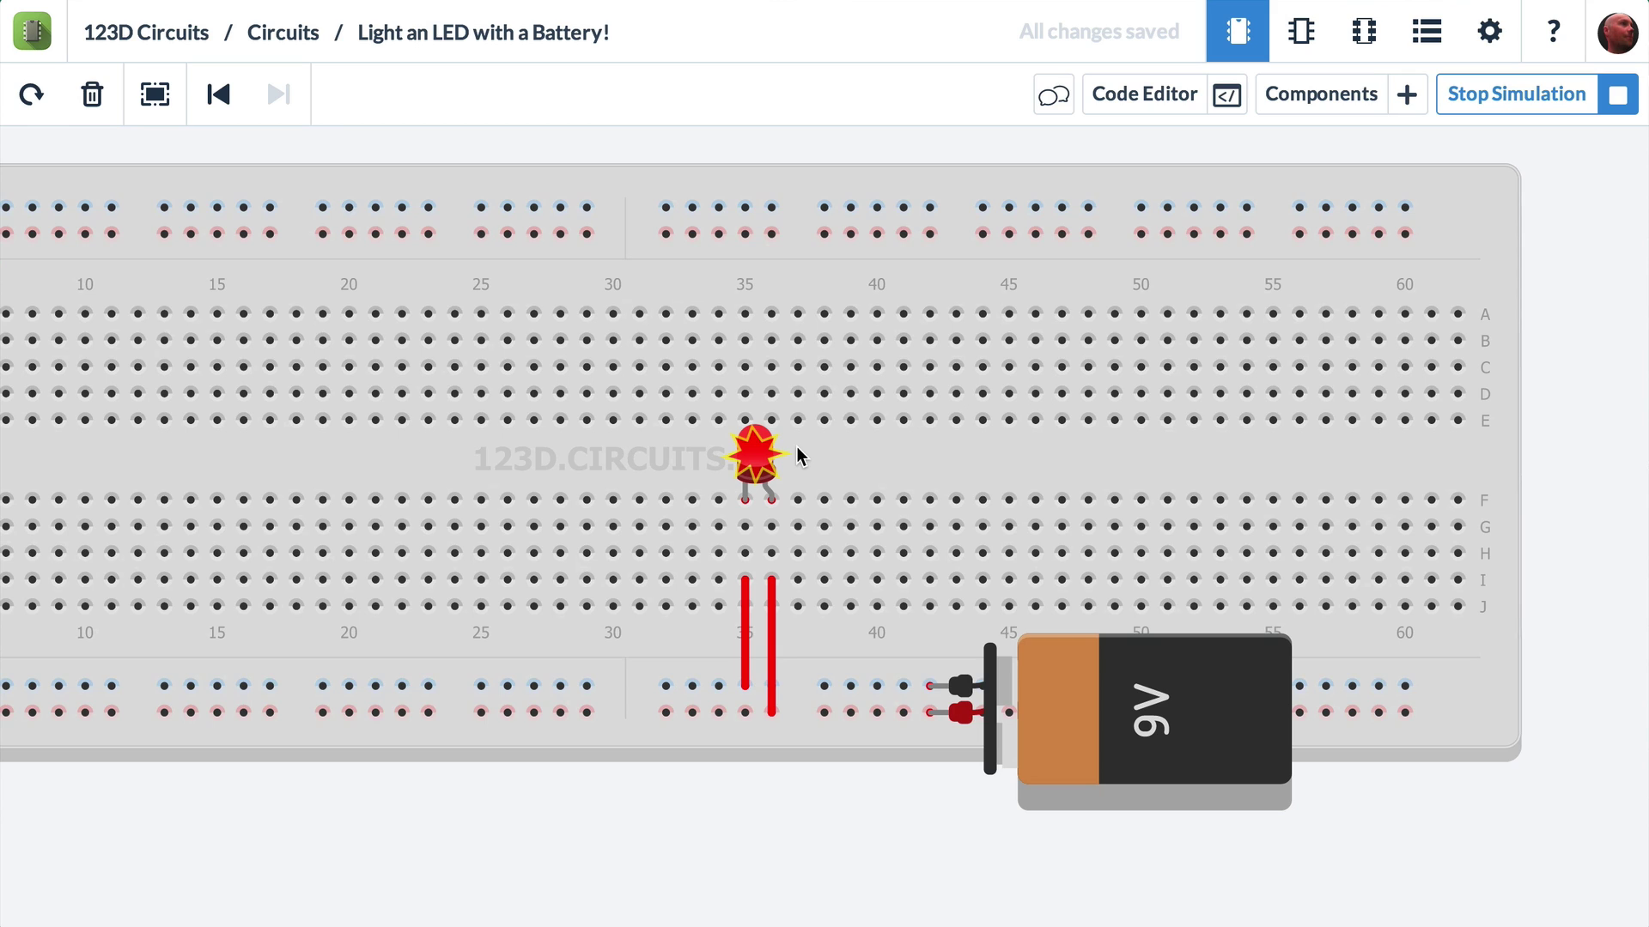
left_click(1532, 109)
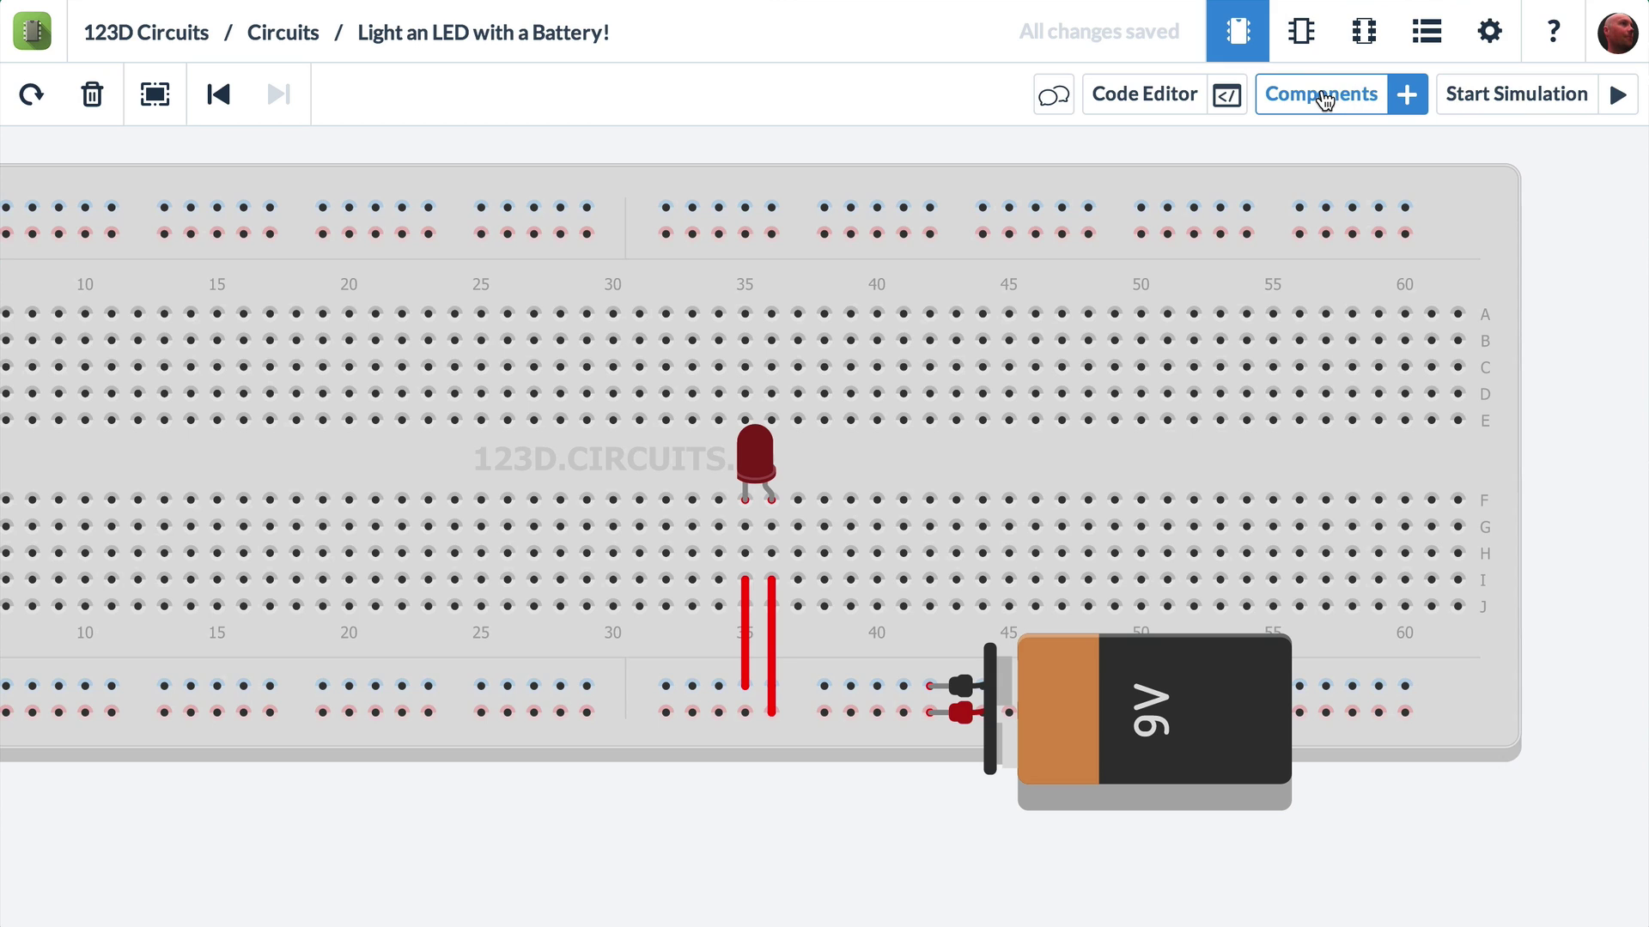
Step: Delete the red wire at column 36 and put a resistor between column 36 and the + rail
left_click(772, 646)
key("Delete")
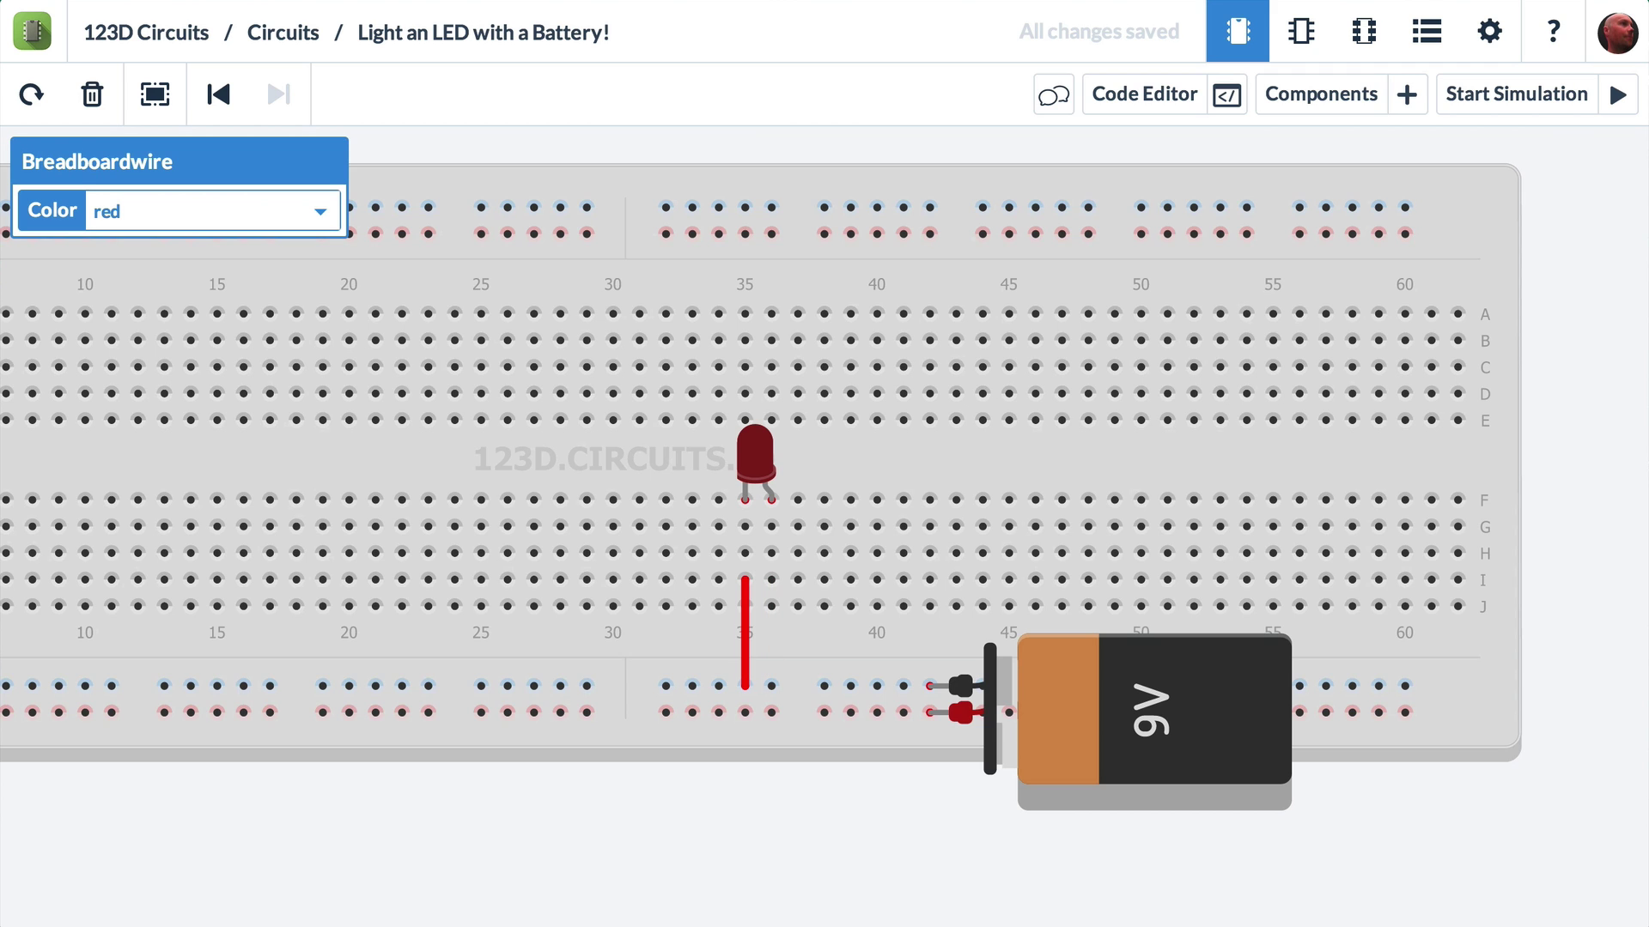
left_click(1355, 104)
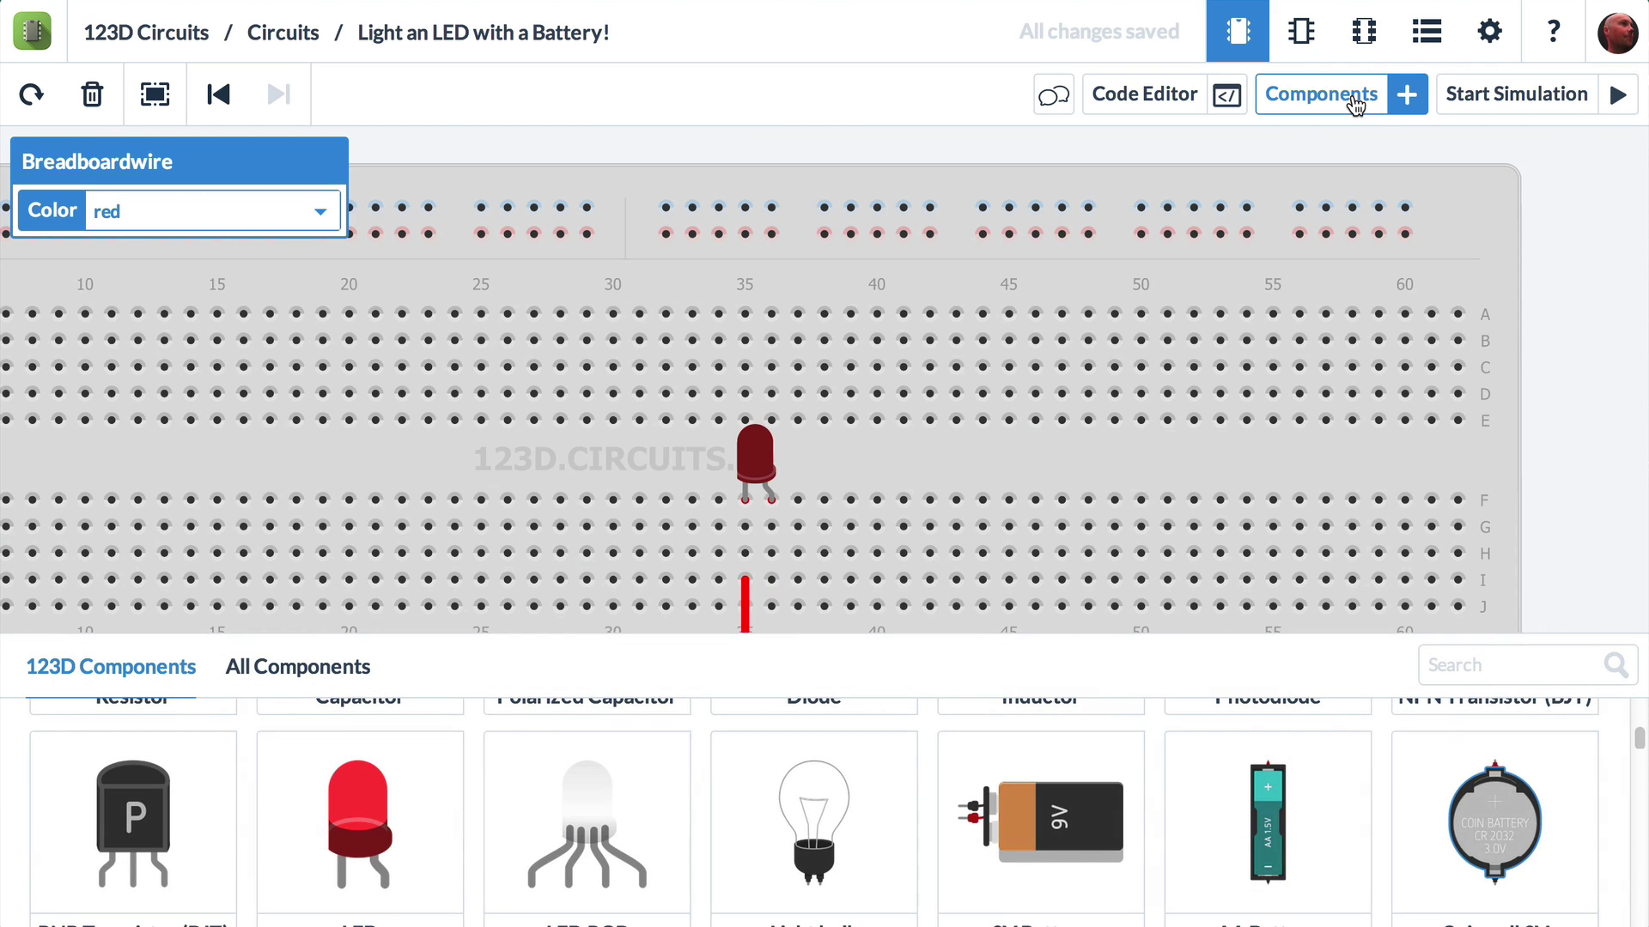
scroll(778, 732, "up", 3)
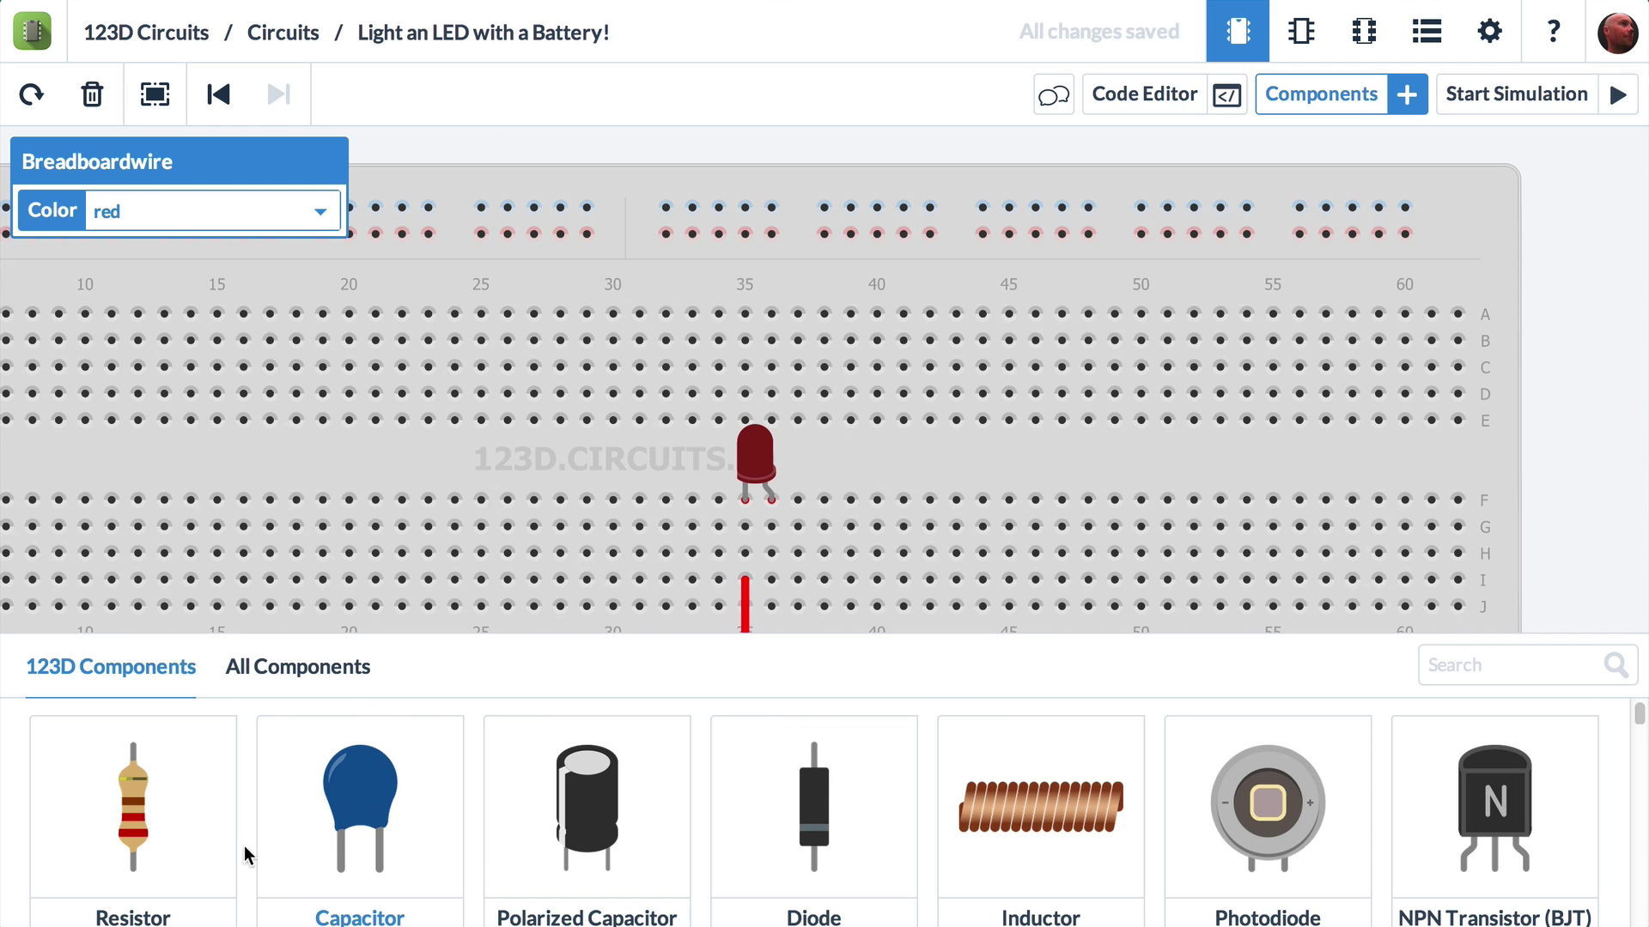
mouse_move(133, 828)
left_mouse_down()
mouse_move(137, 794)
mouse_move(402, 593)
mouse_move(775, 658)
left_mouse_up()
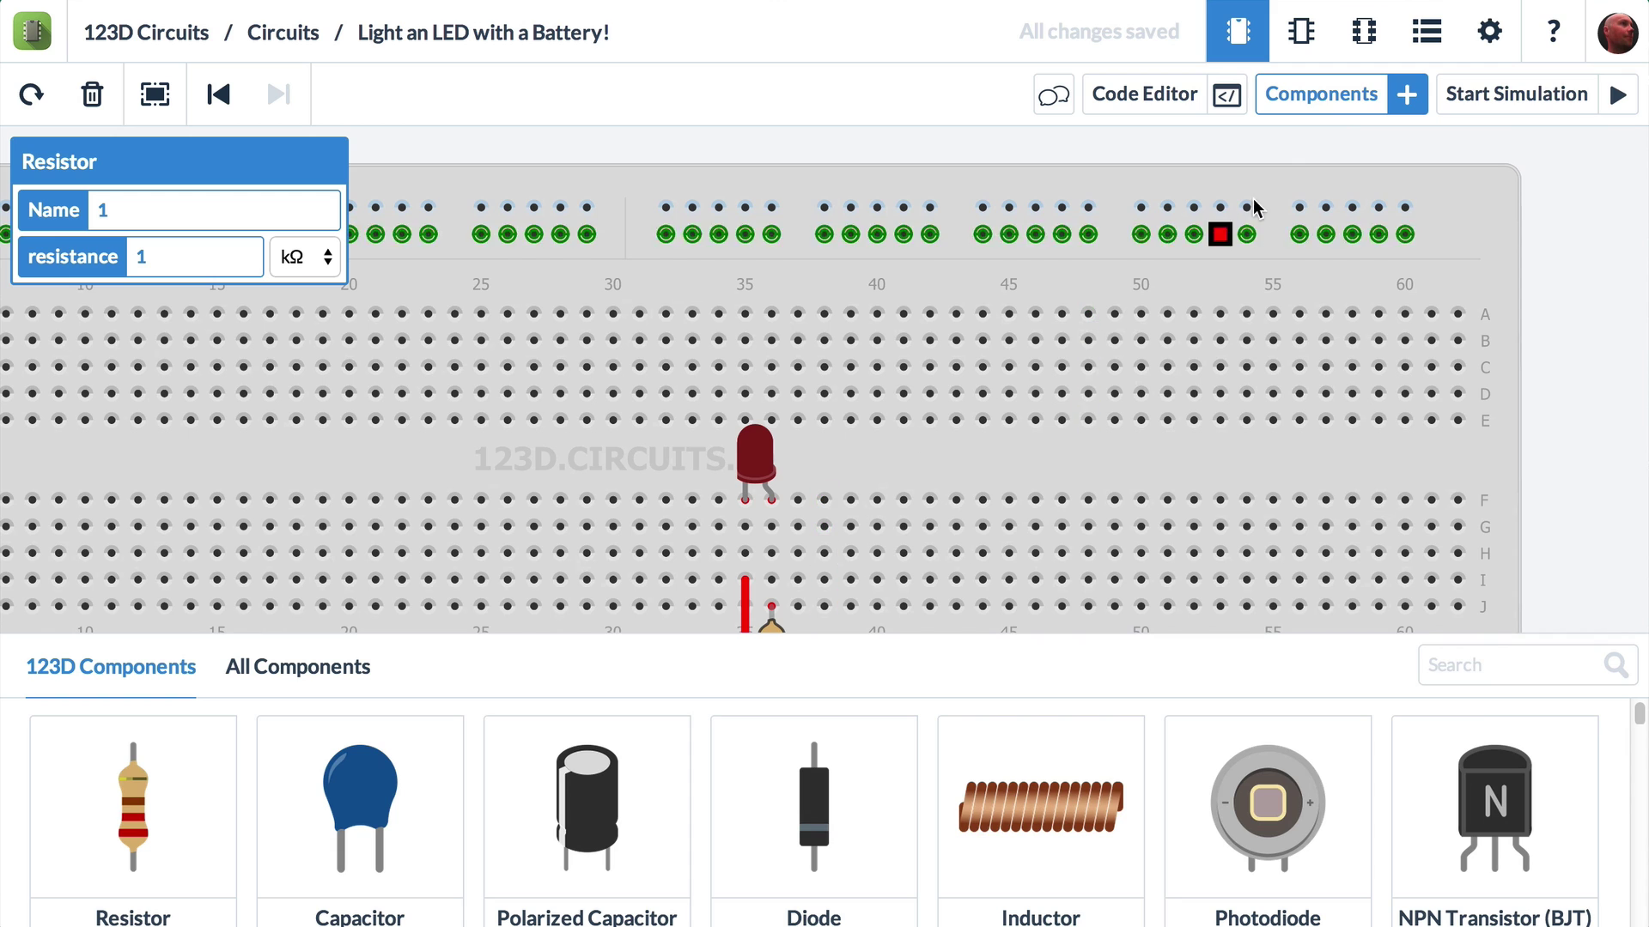
left_click(1339, 110)
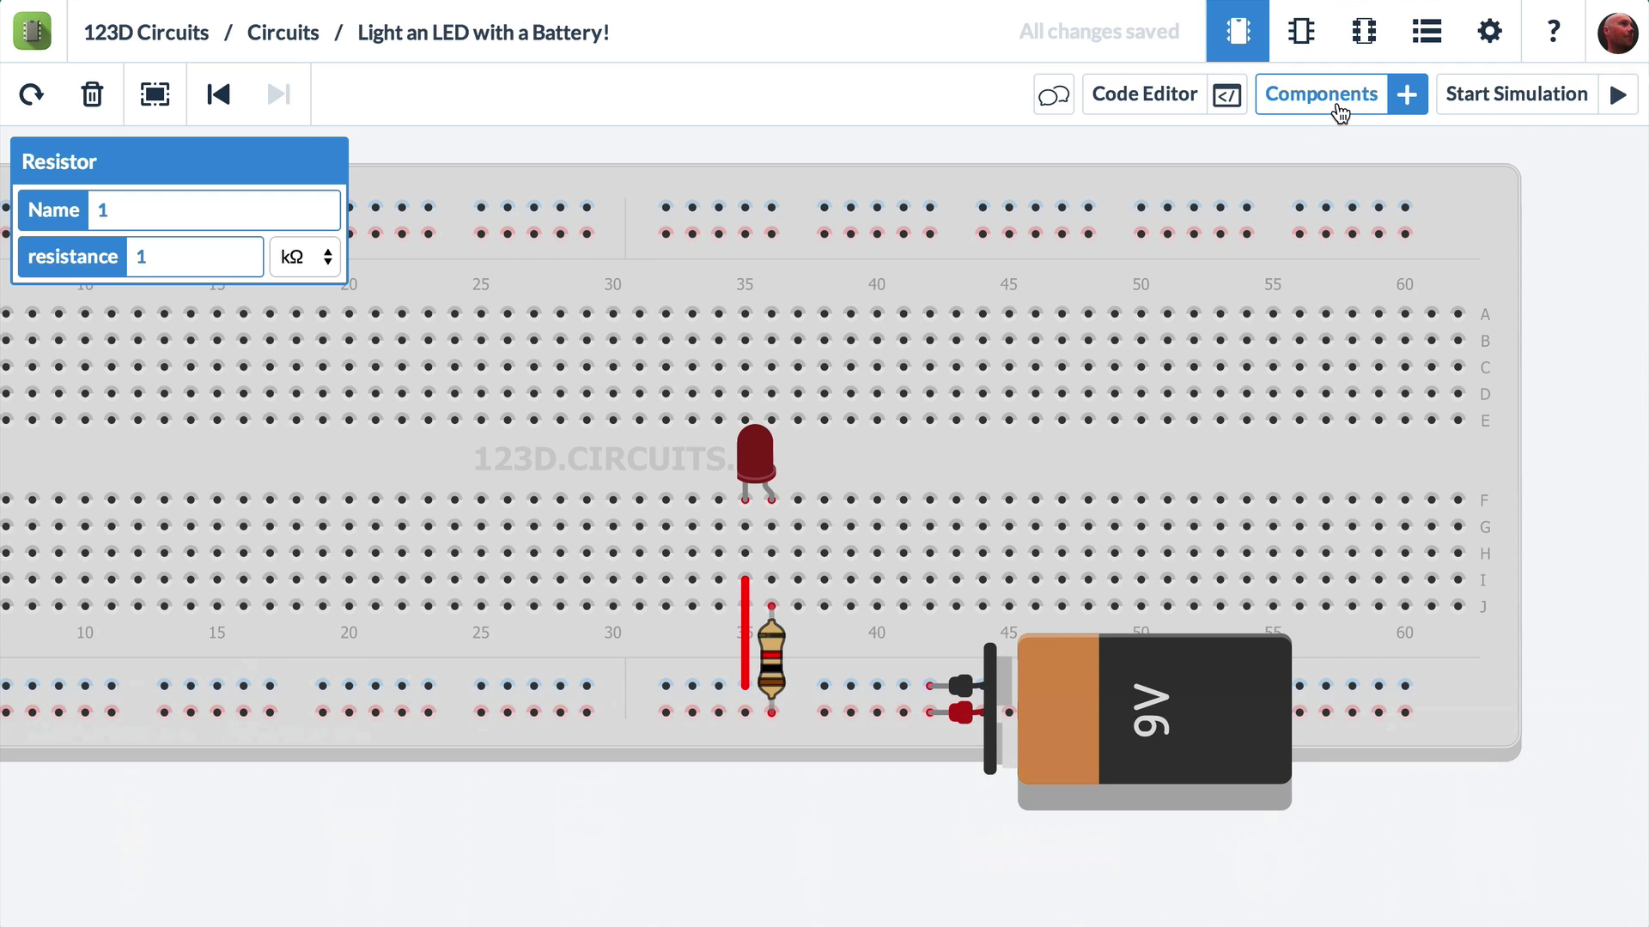
Step: Start the simulation and switch the resistor's unit from kΩ to Ω
left_click(1508, 104)
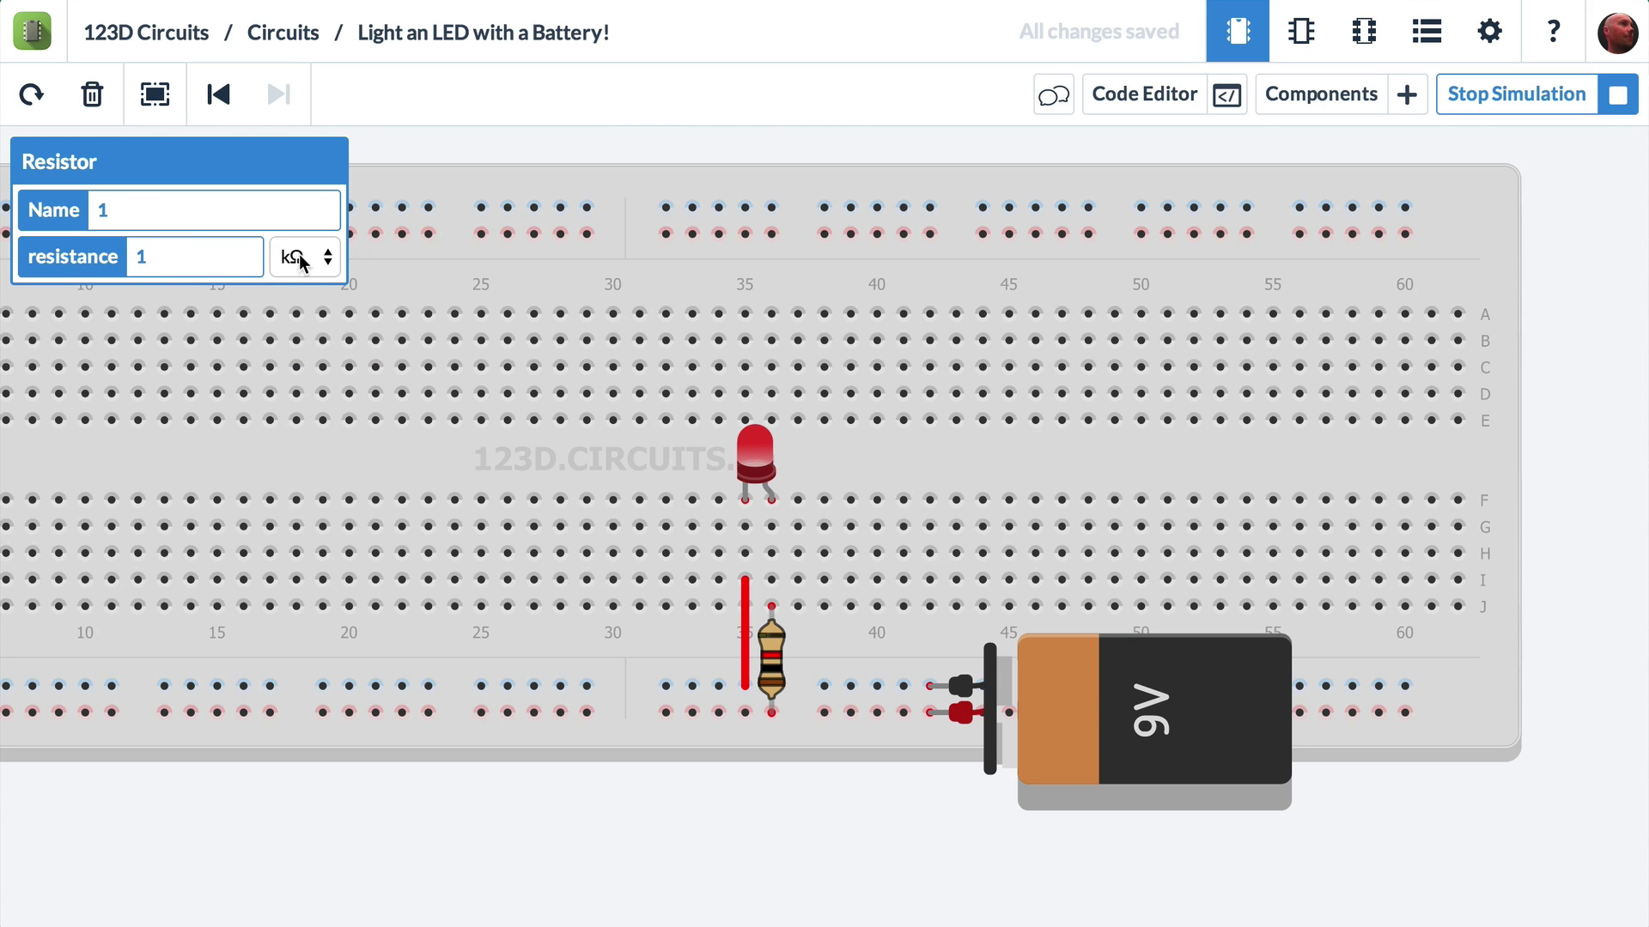
left_click(326, 255)
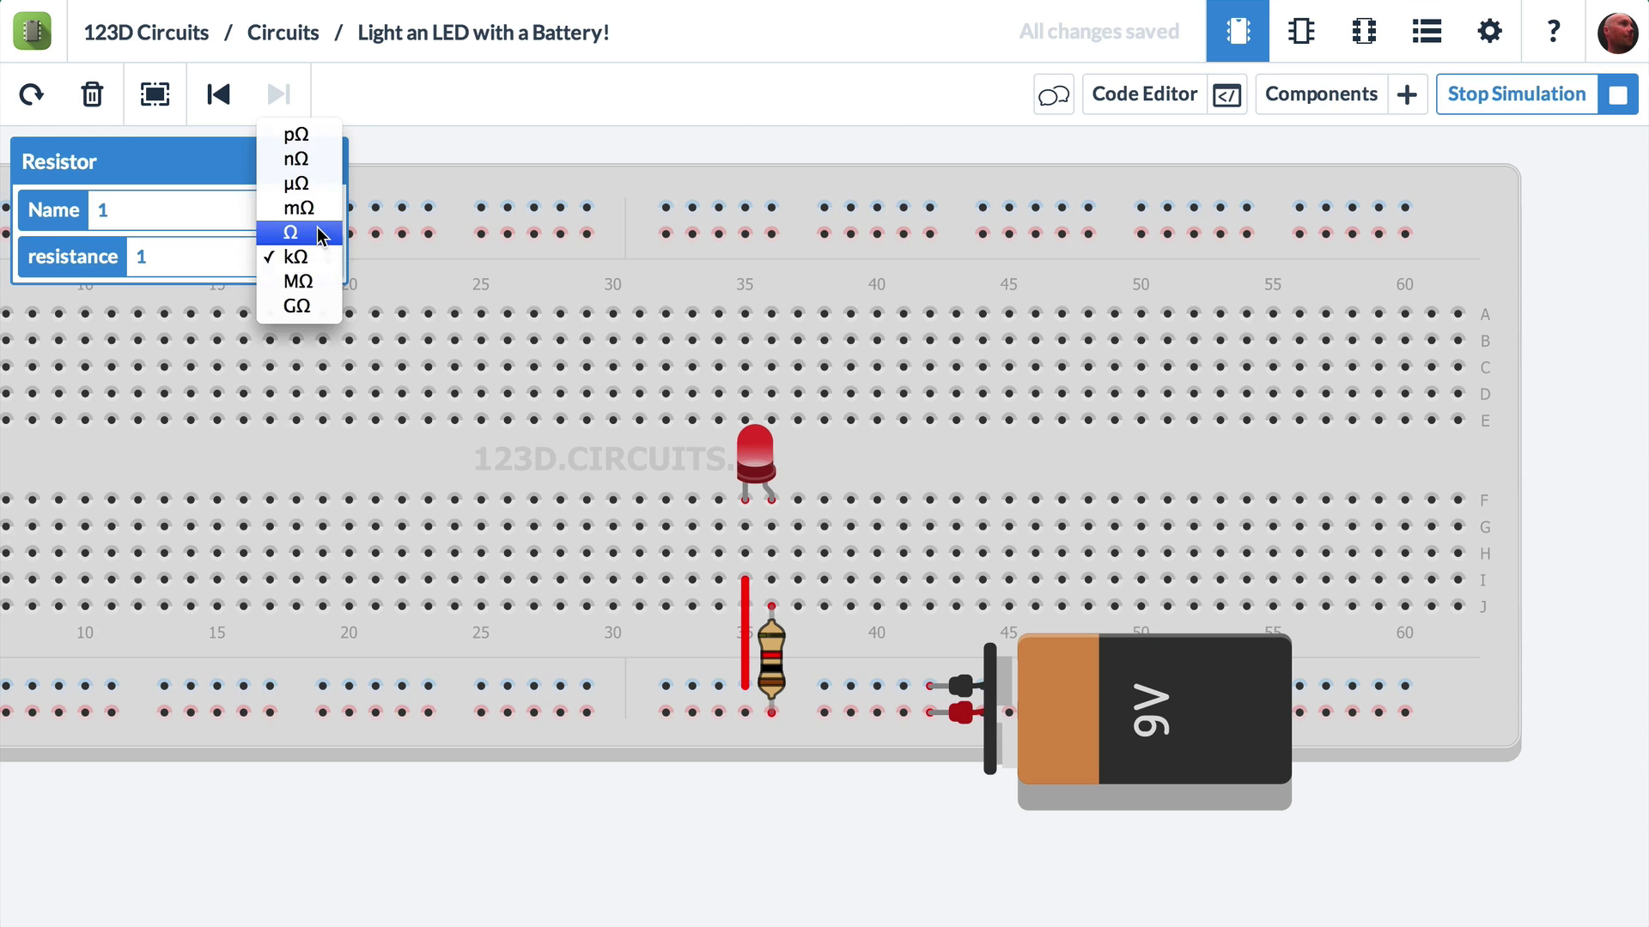
key("Escape")
key("Up")
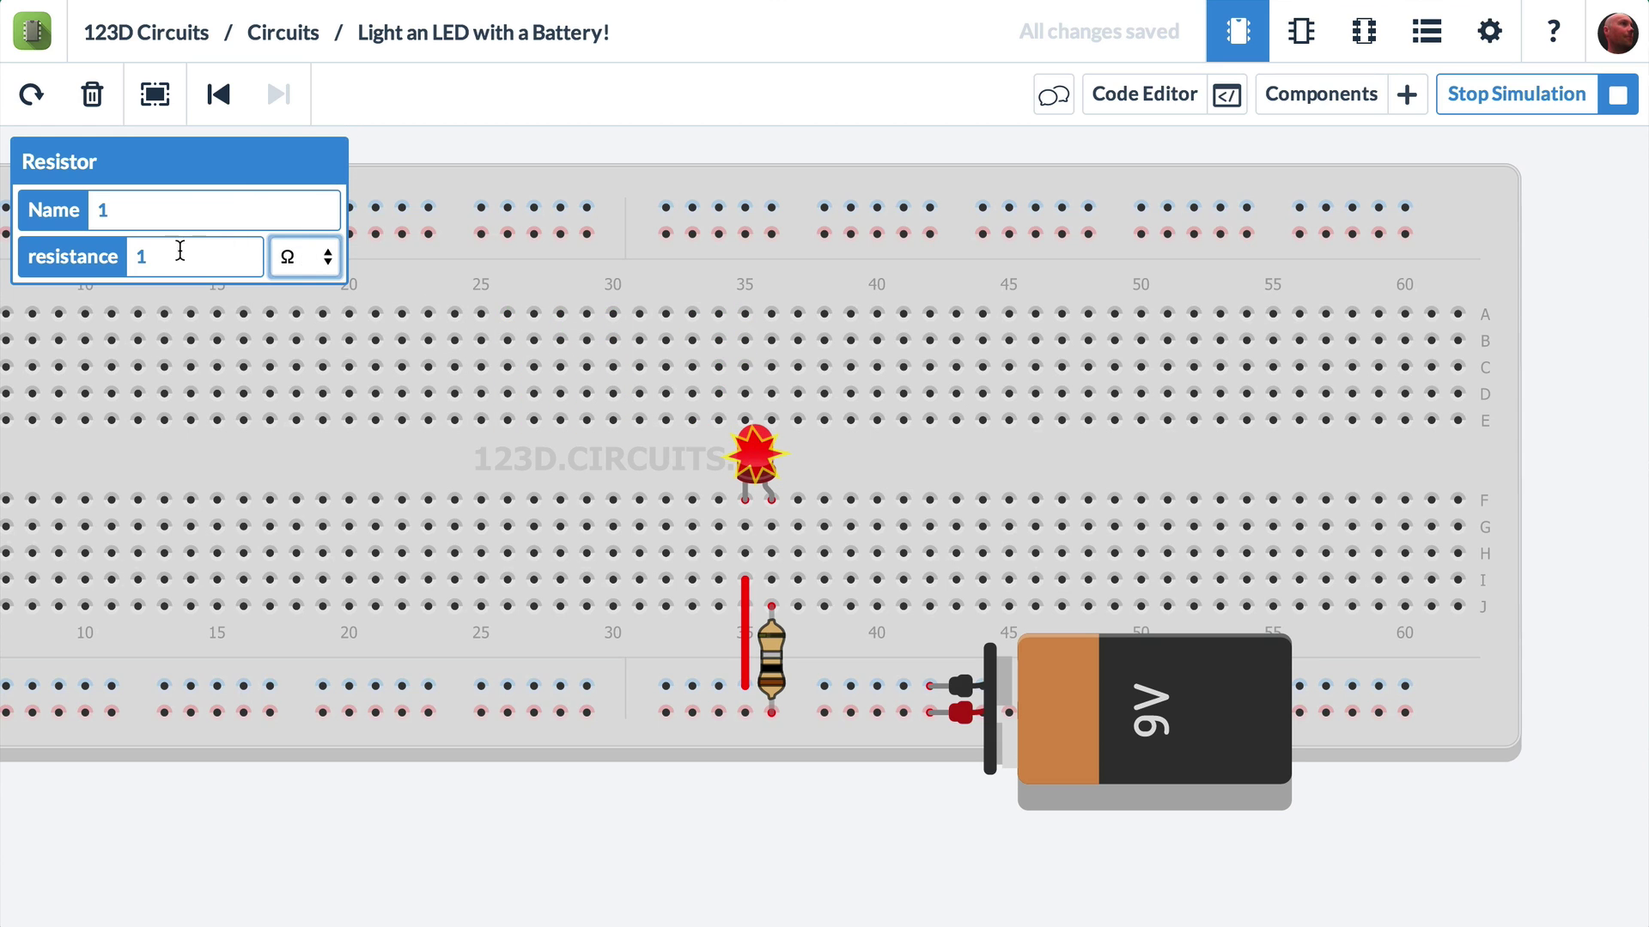
Step: Set the resistance value to 500 Ω
left_click(152, 257)
type("00")
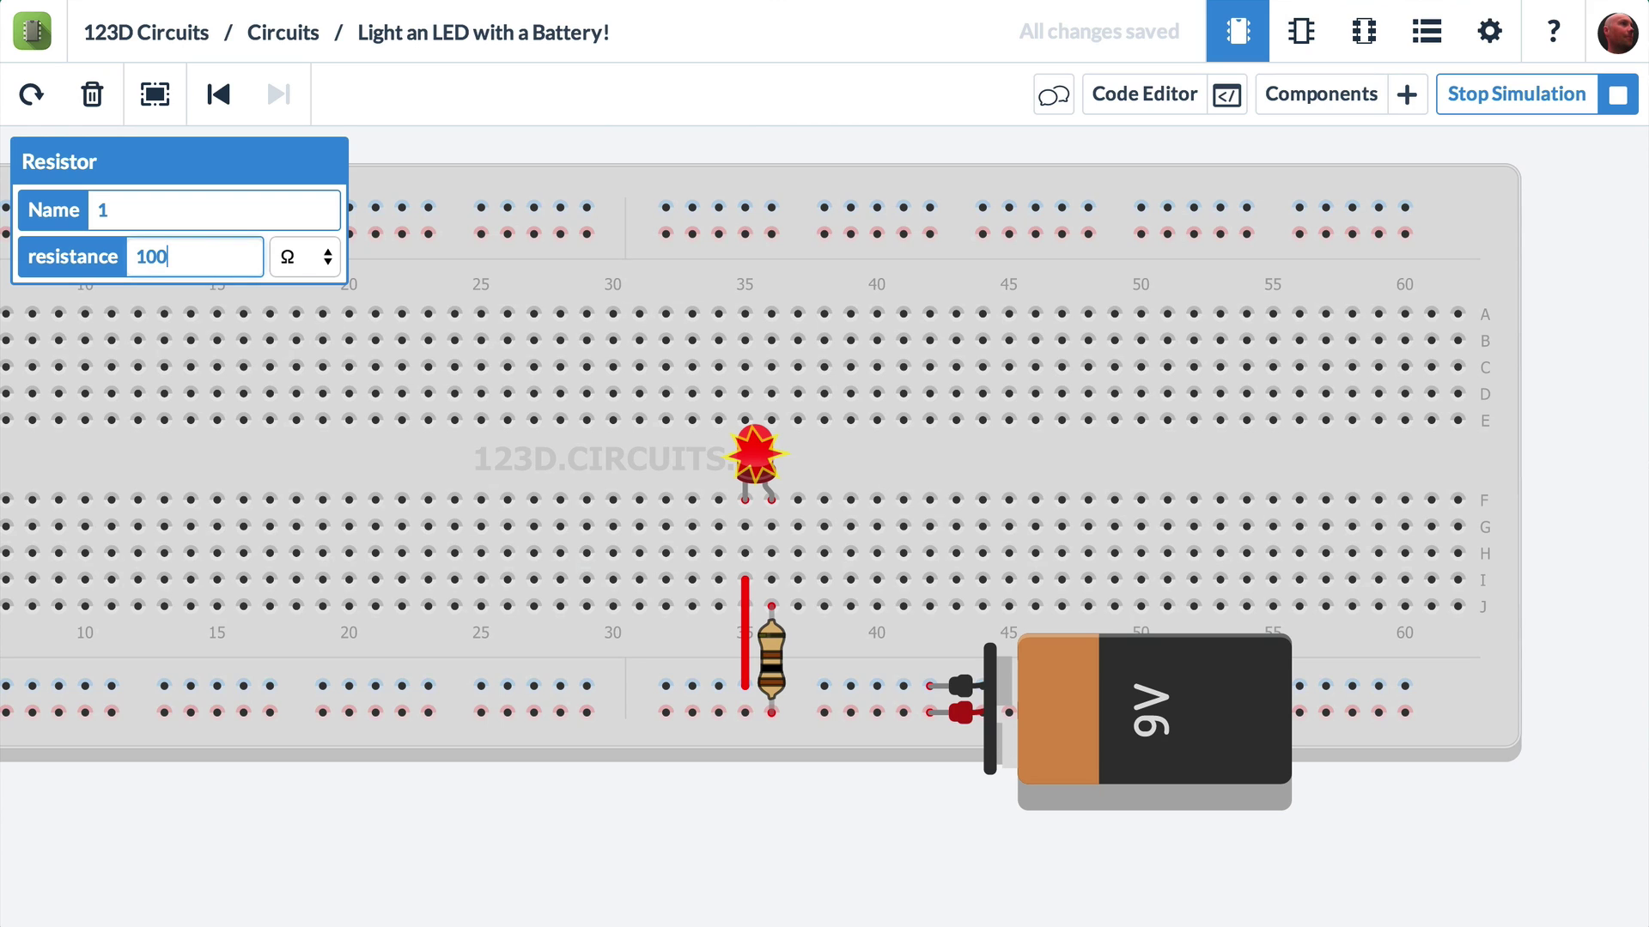
type("0")
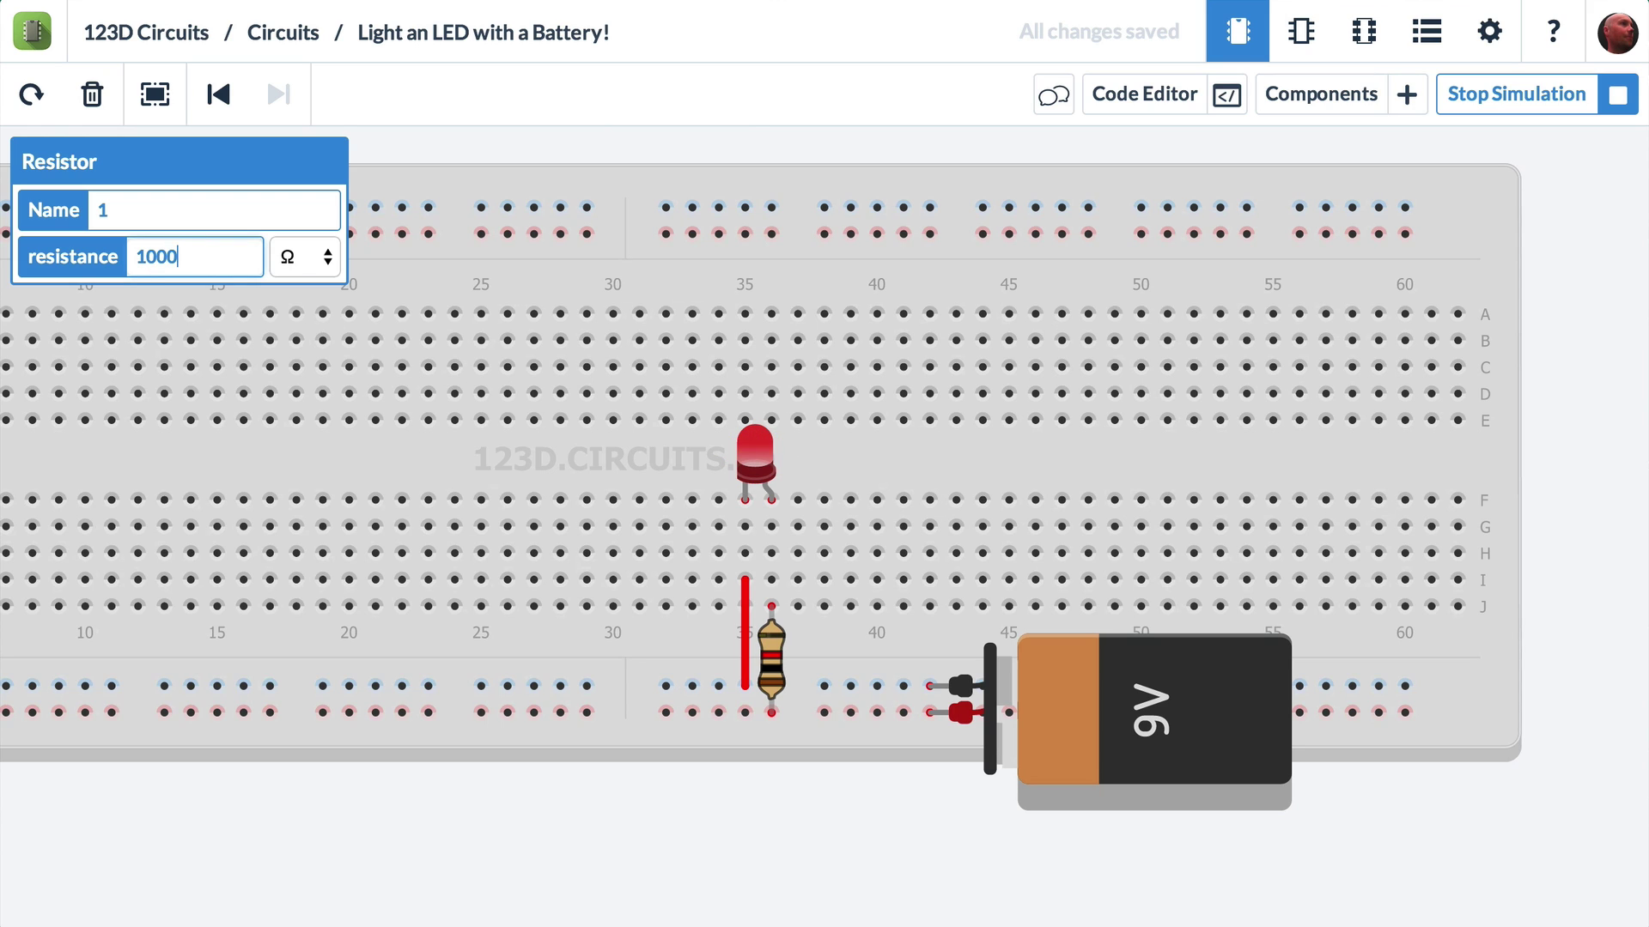
key("BackSpace")
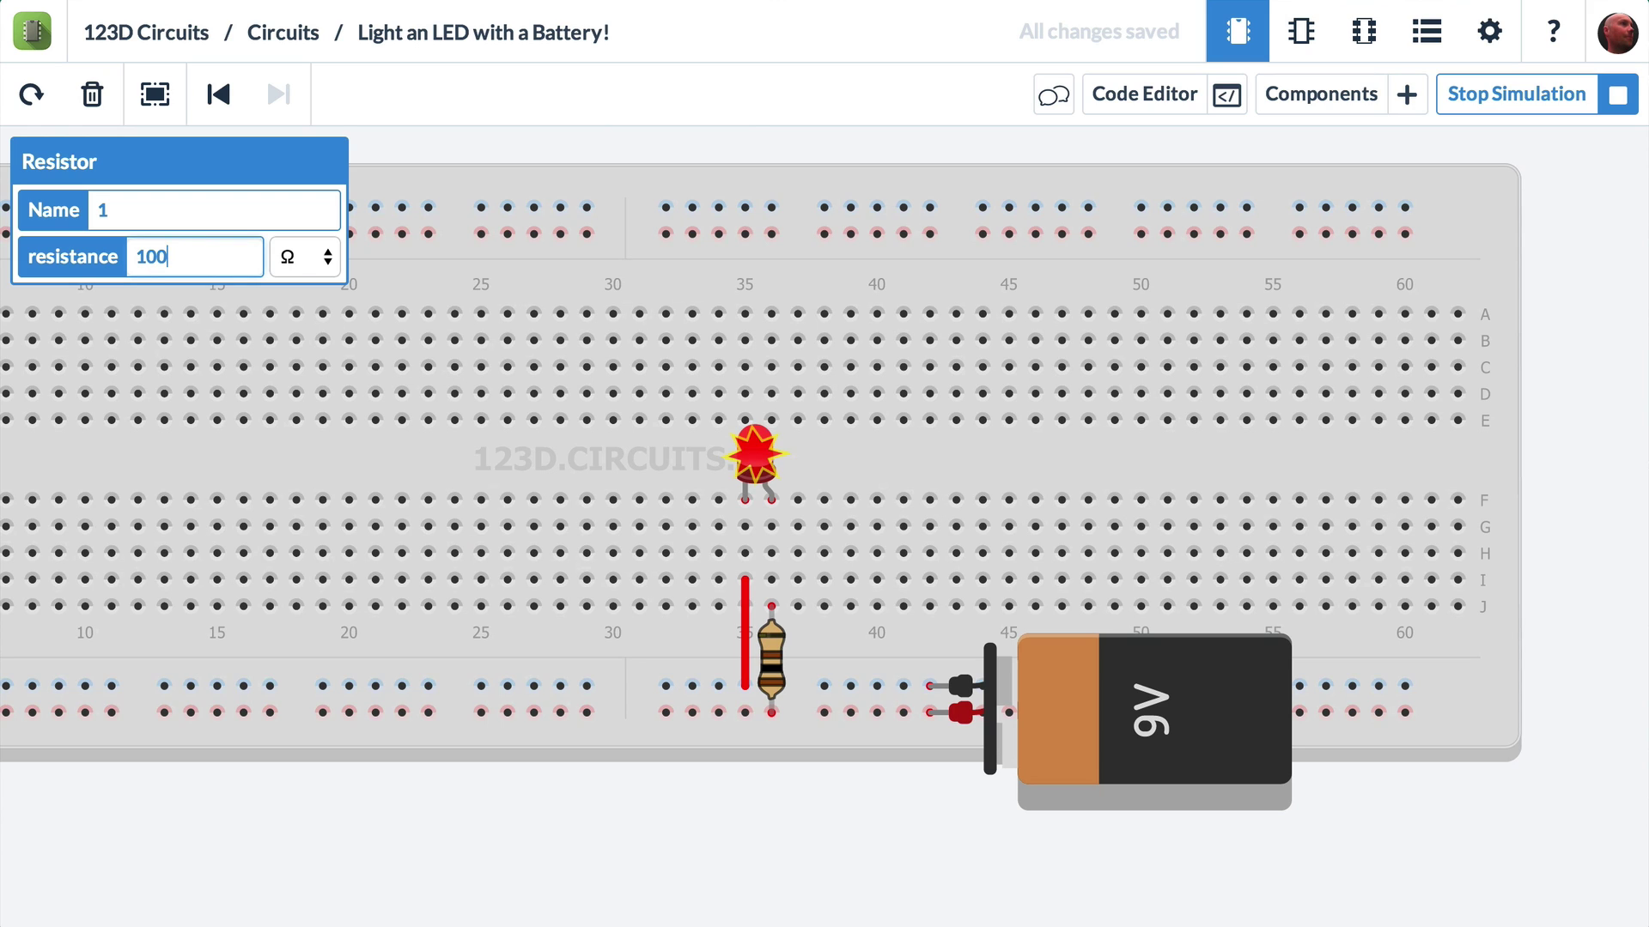
key("BackSpace")
key("BackSpace")
key("BackSpace")
type("500")
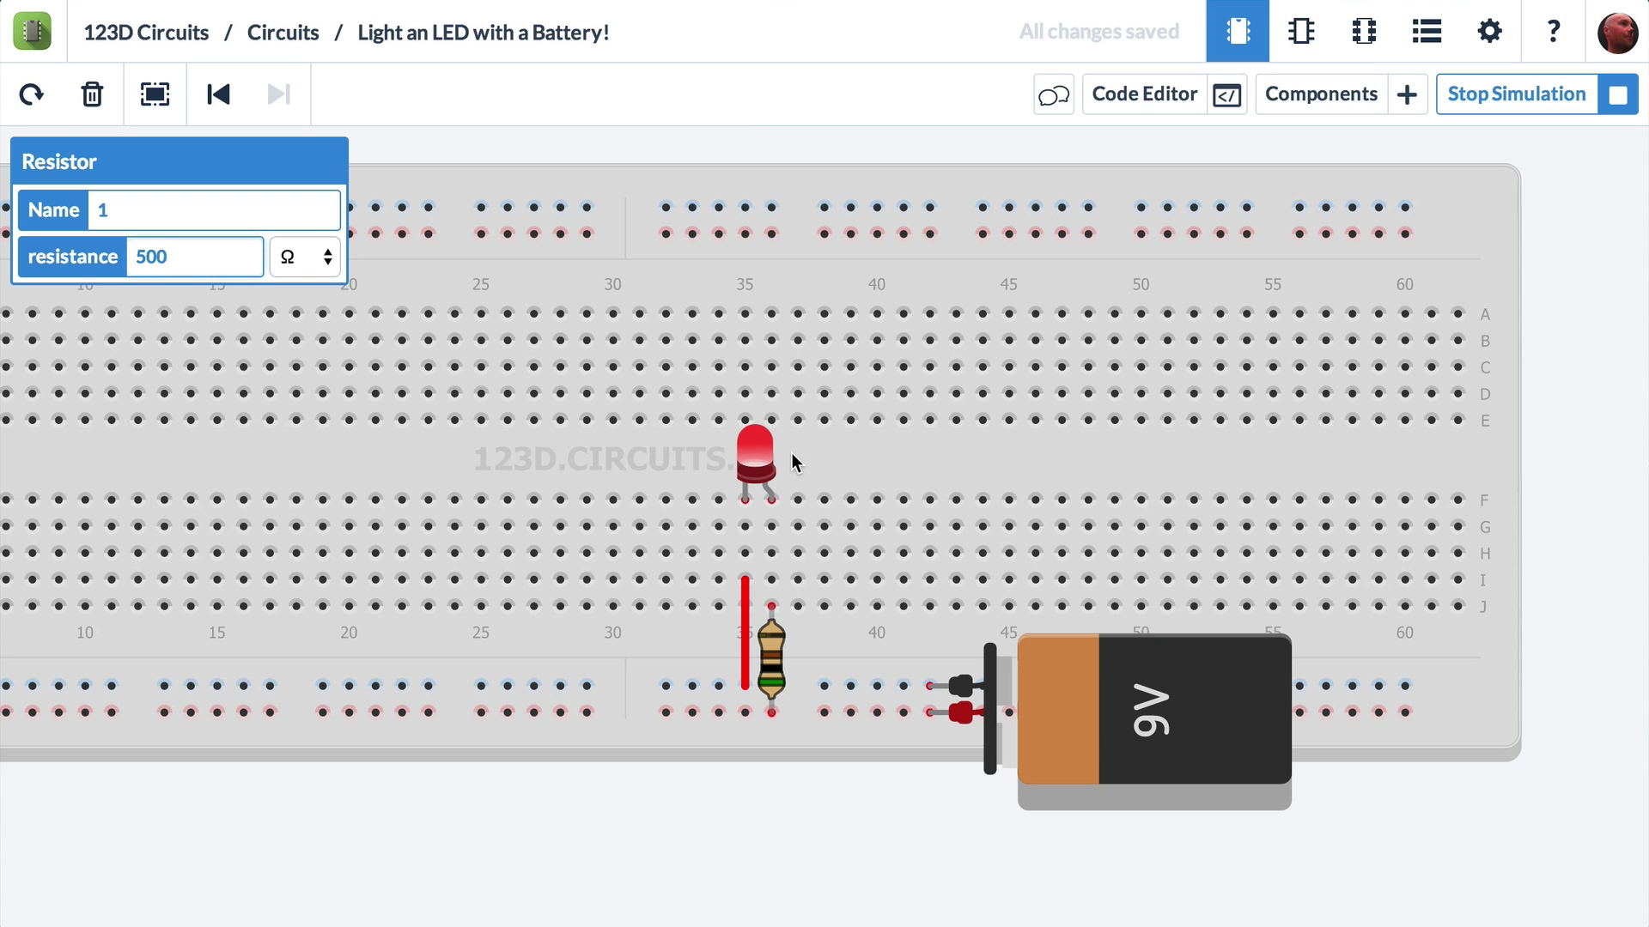
Step: Stop the simulation, change the LED colour to Blue, and restart the simulation
left_click(1589, 95)
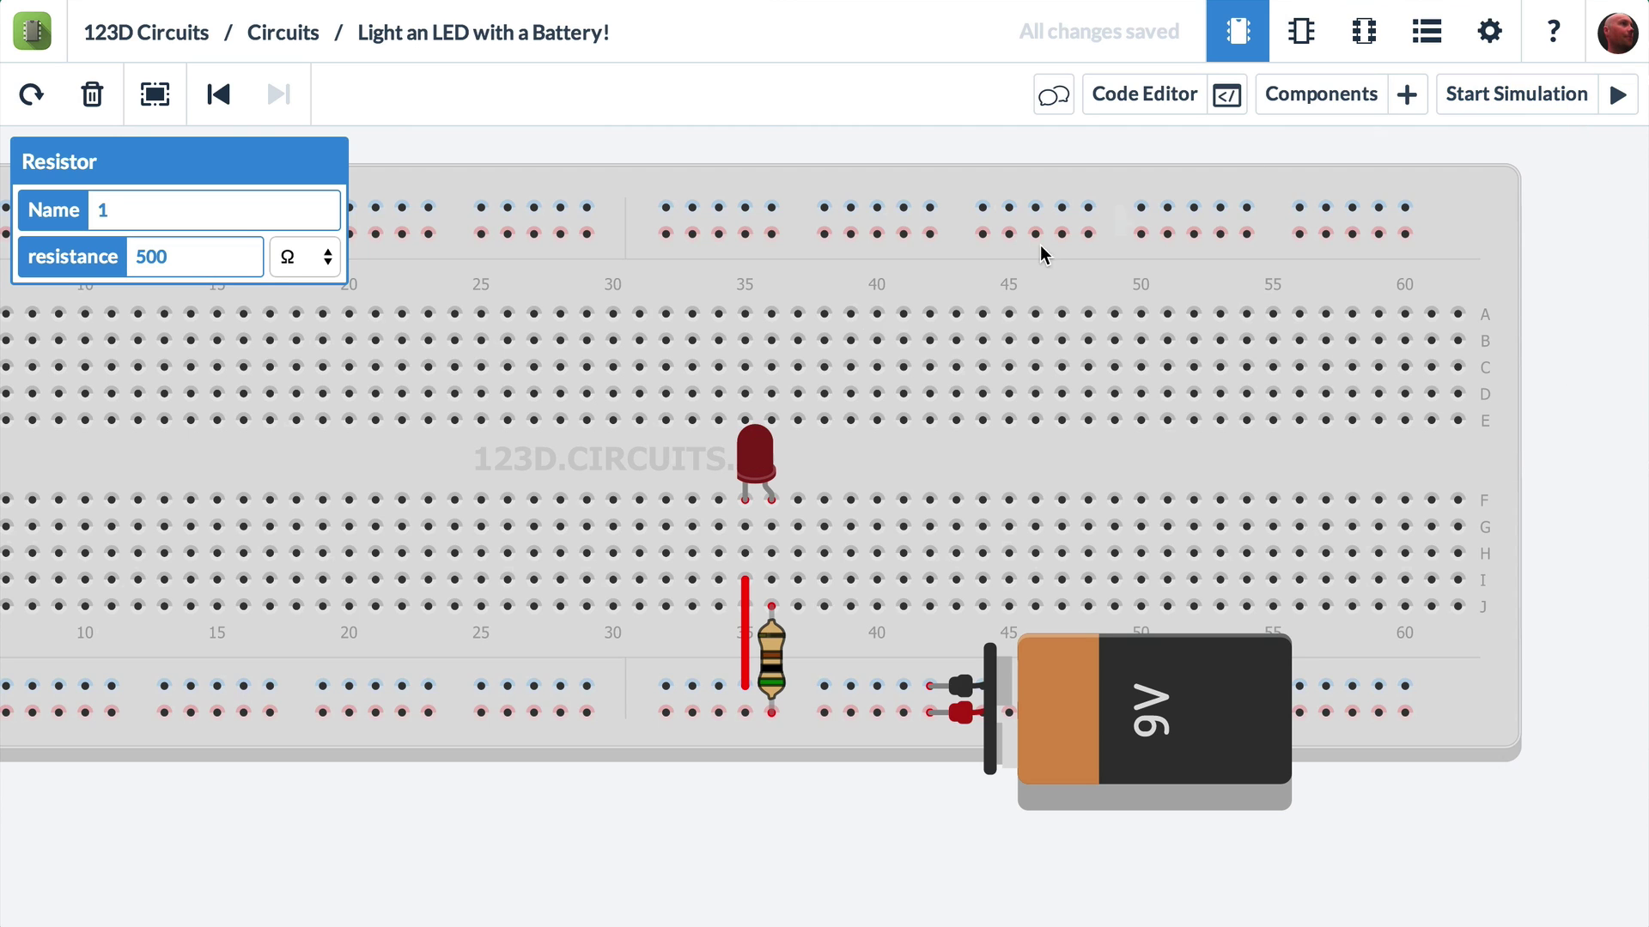
left_click(764, 455)
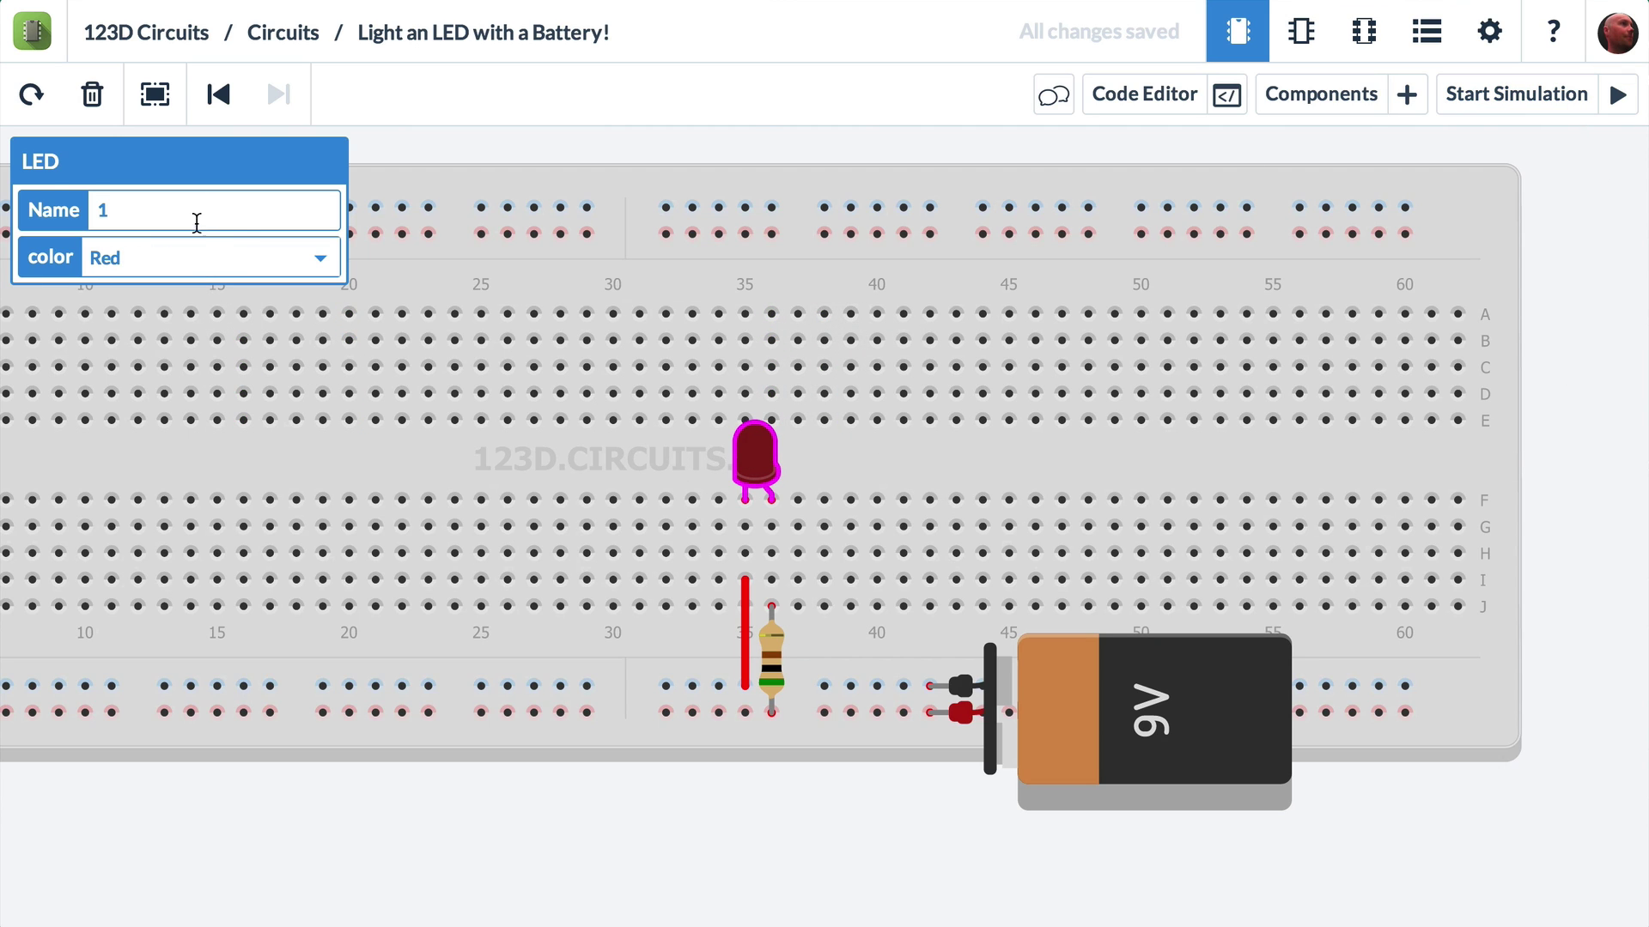
left_click(210, 258)
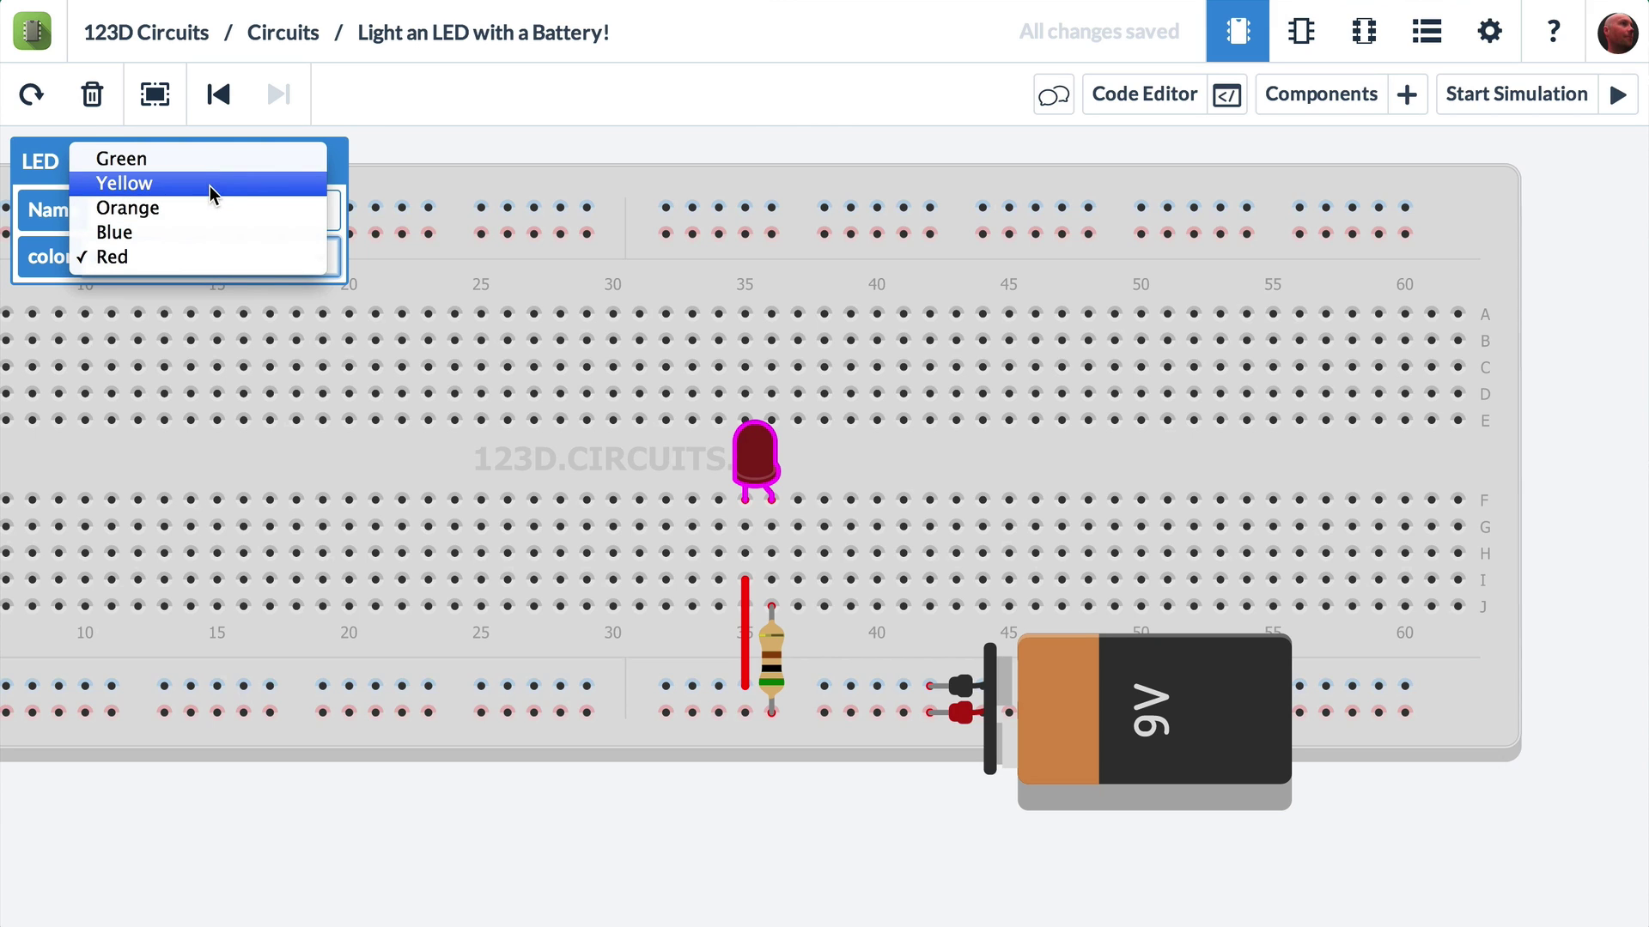
left_click(202, 231)
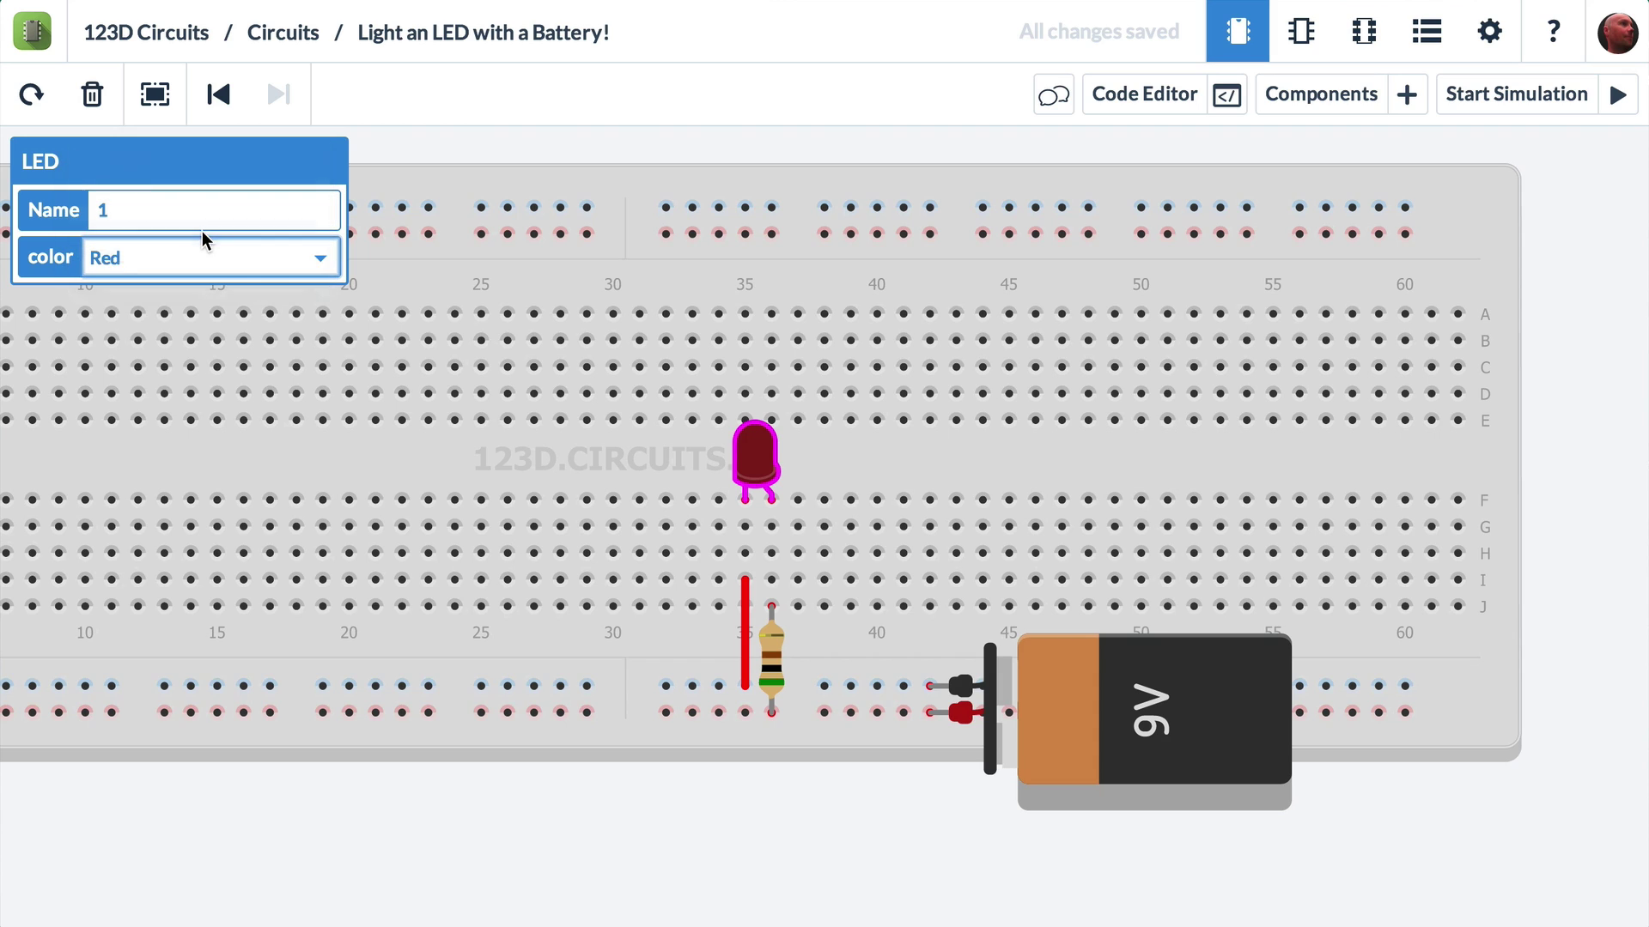
left_click(1543, 440)
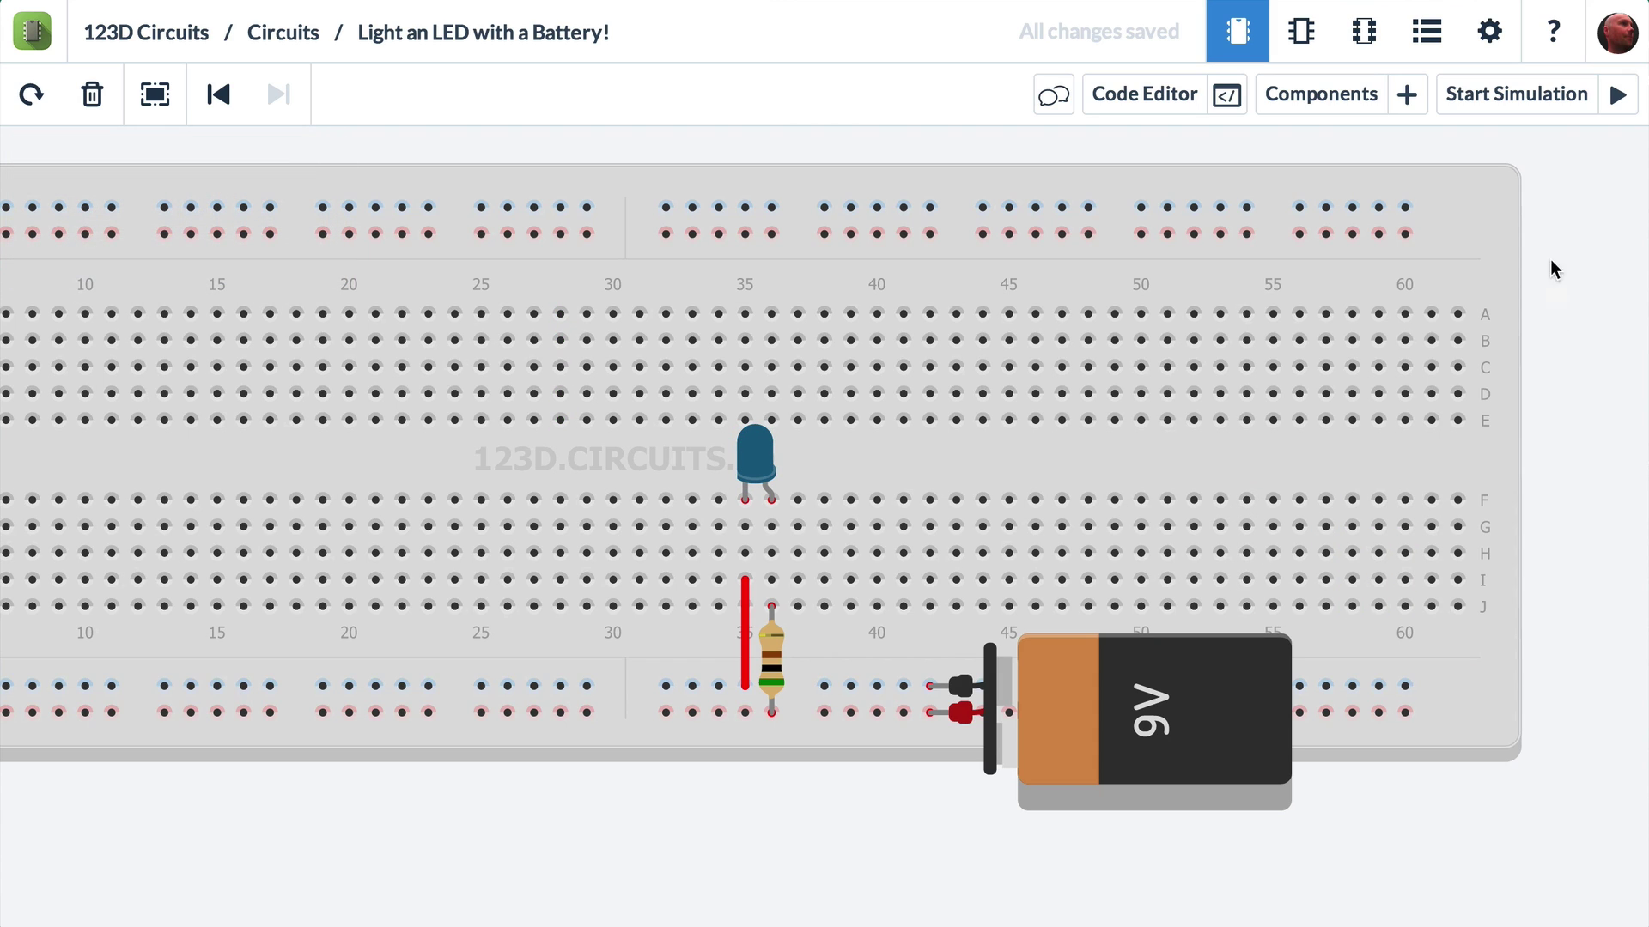
left_click(1545, 106)
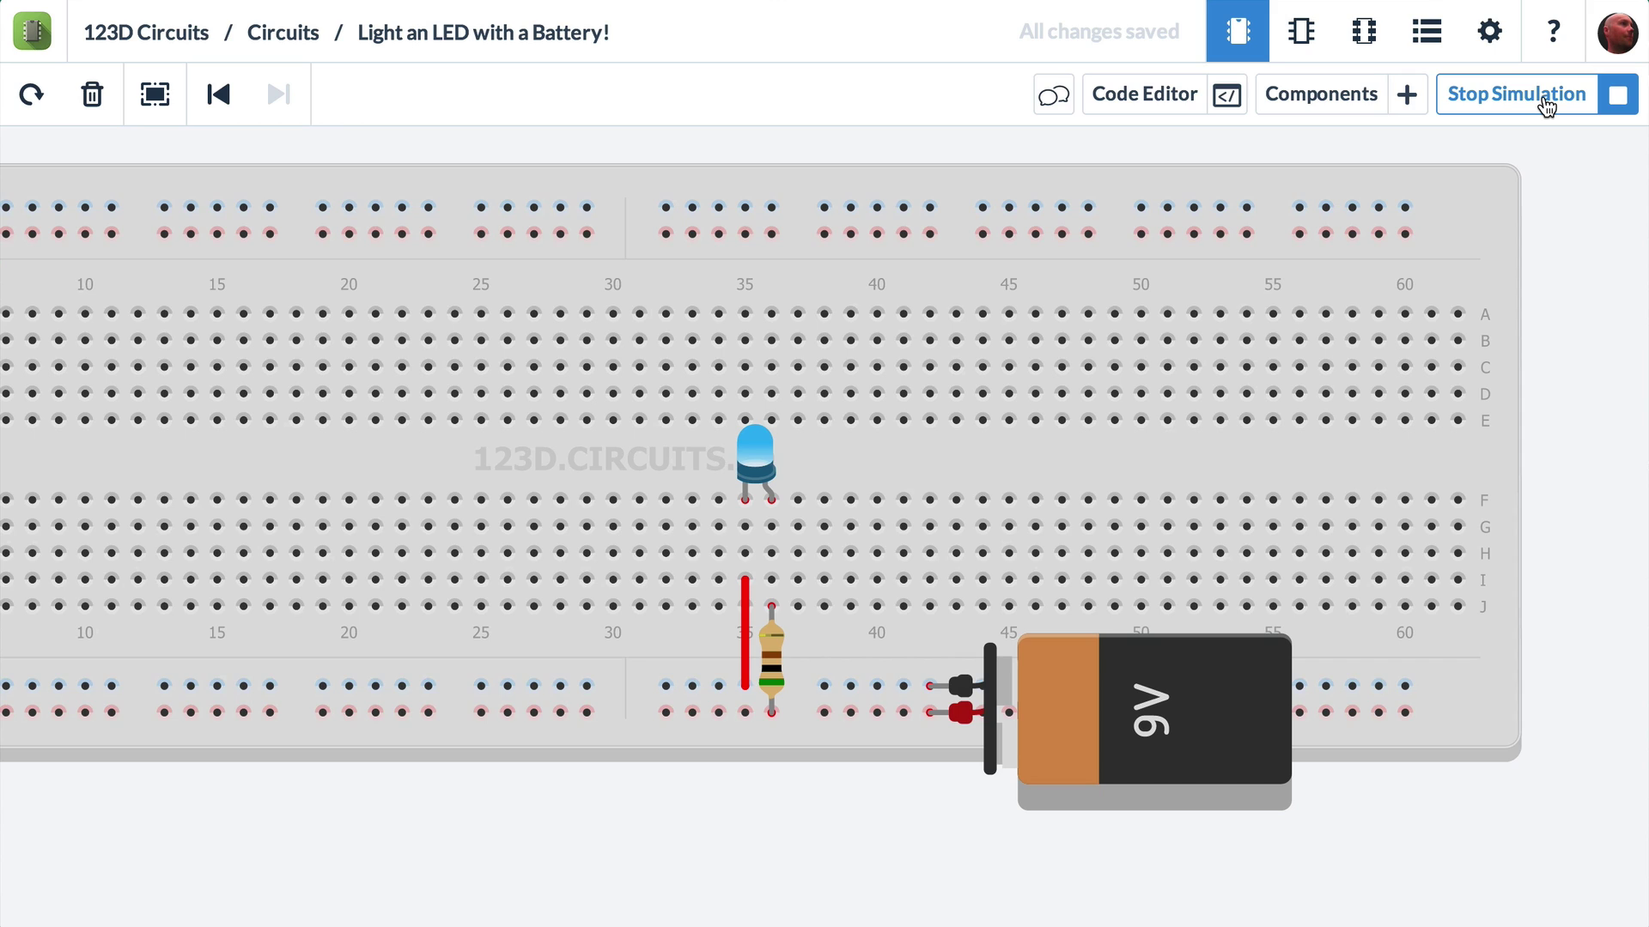